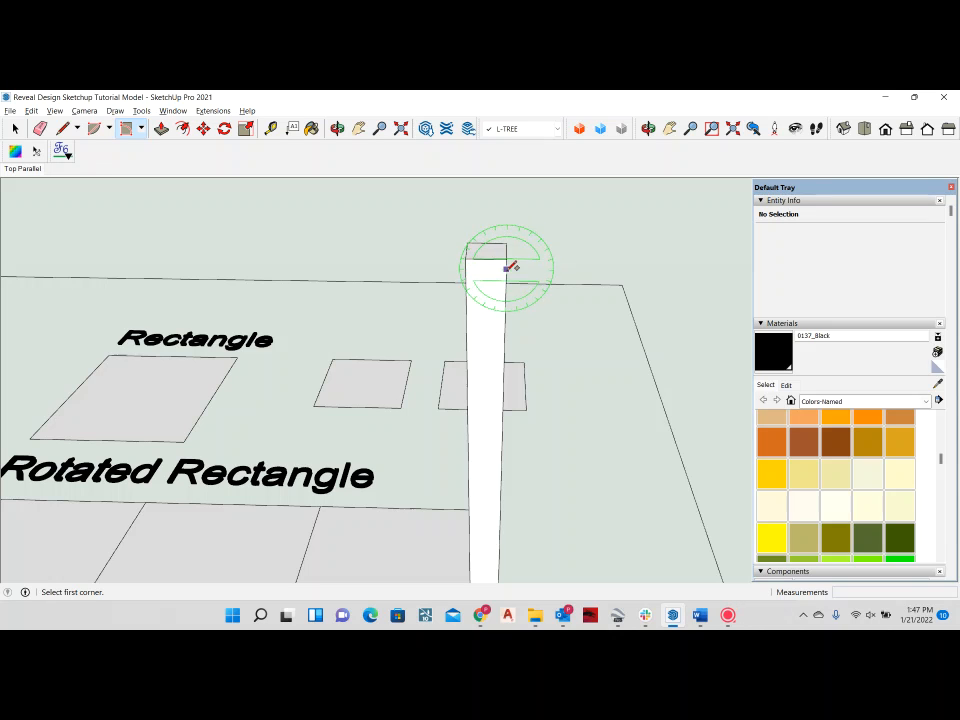
- Draw an upright 3 by 12 inch rotated rectangle extending sideways from the post's top front corner
scroll(510, 279, "down", 5)
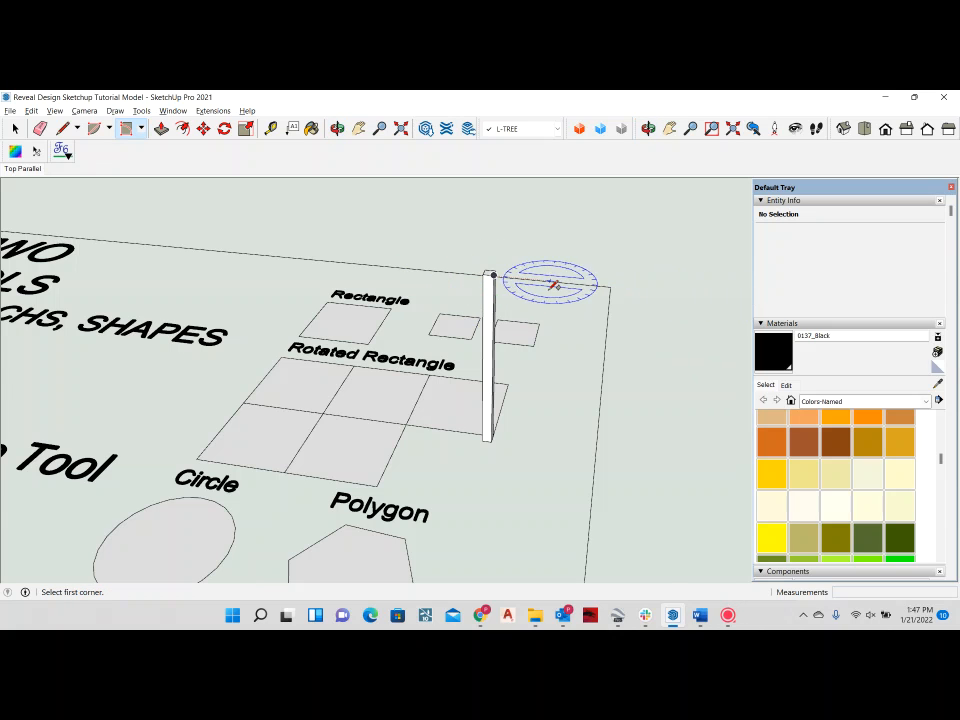
scroll(505, 283, "up", 3)
scroll(435, 272, "up", 3)
scroll(422, 250, "down", 3)
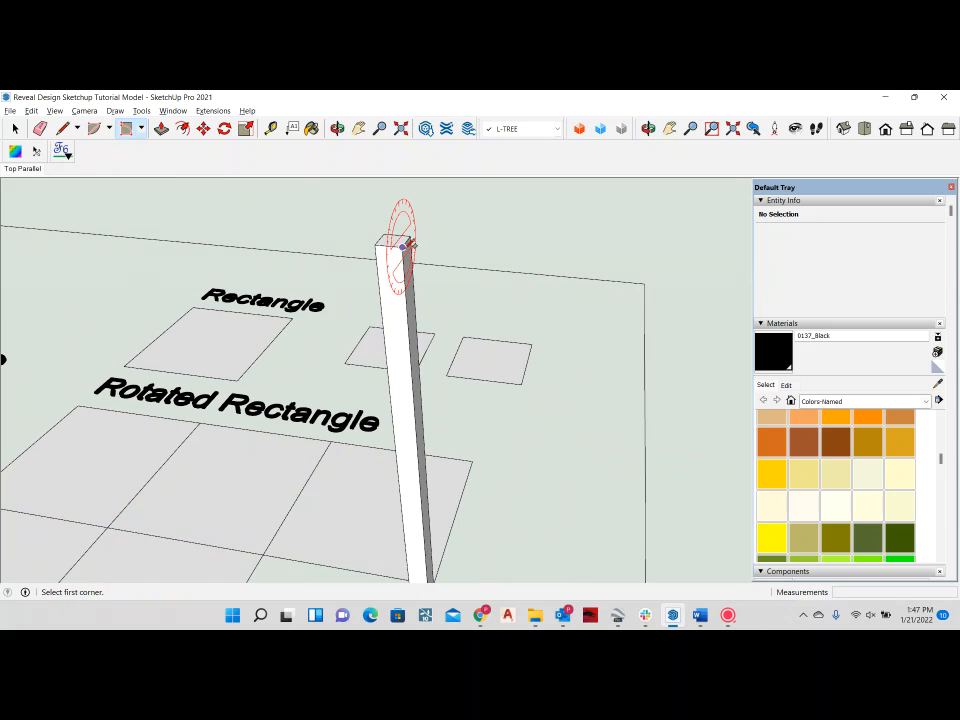
mouse_move(399, 221)
middle_mouse_down()
mouse_move(408, 250)
mouse_move(441, 258)
middle_mouse_up()
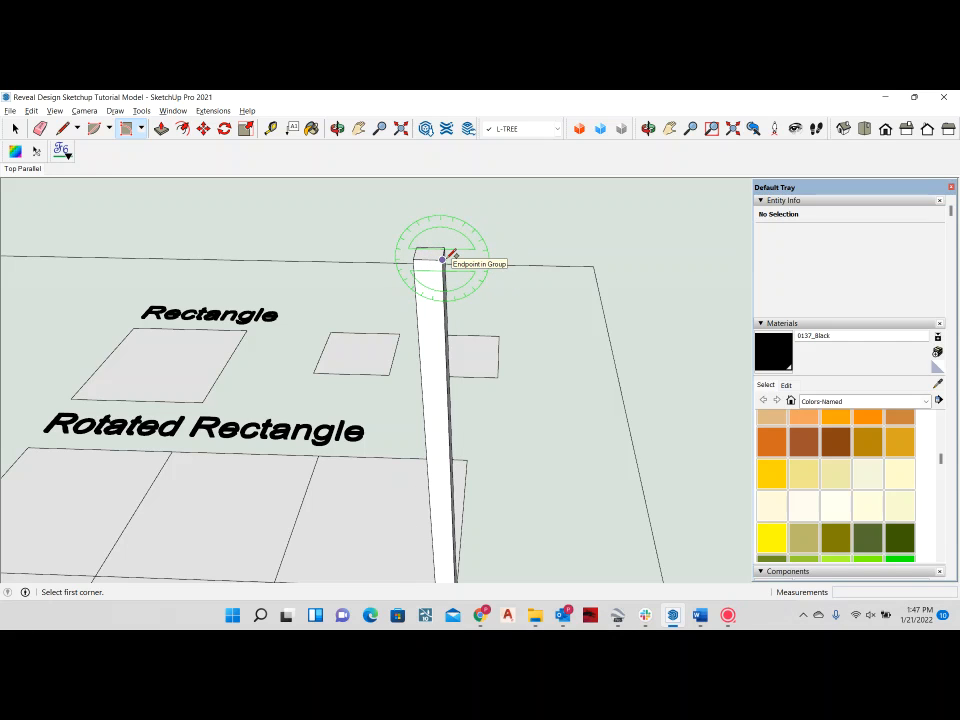
left_click(442, 259)
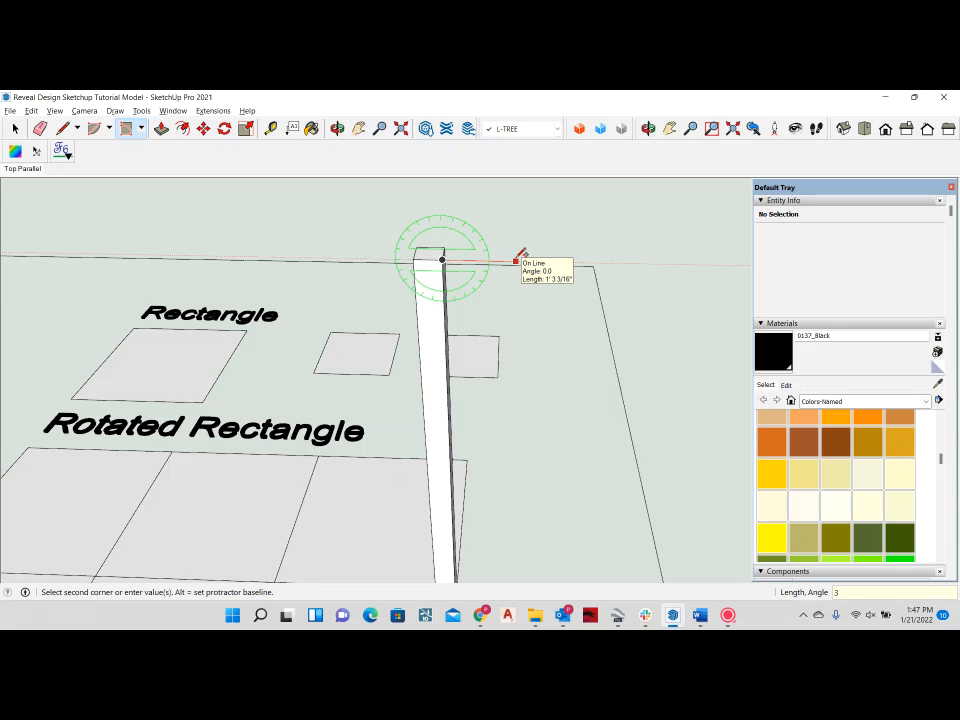
key("Return")
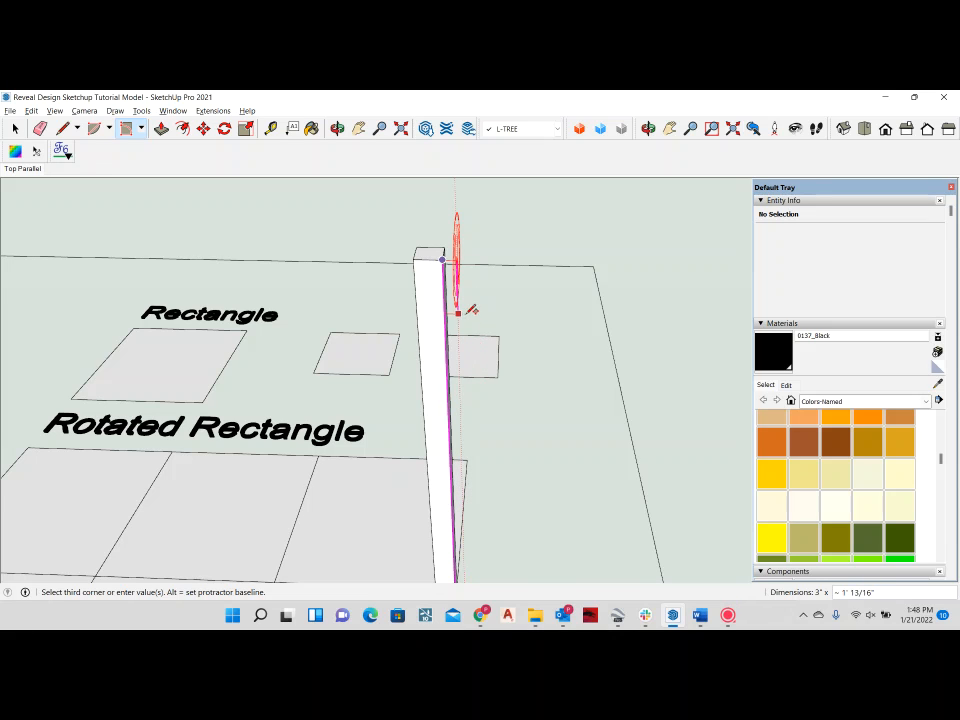
scroll(466, 318, "up", 3)
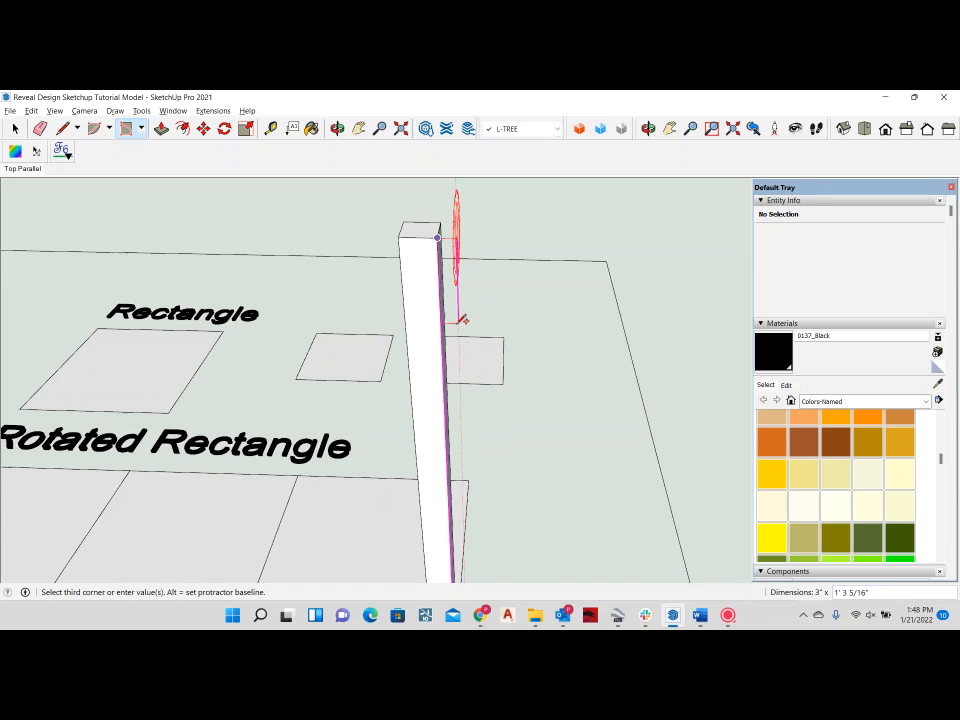
scroll(464, 318, "down", 1)
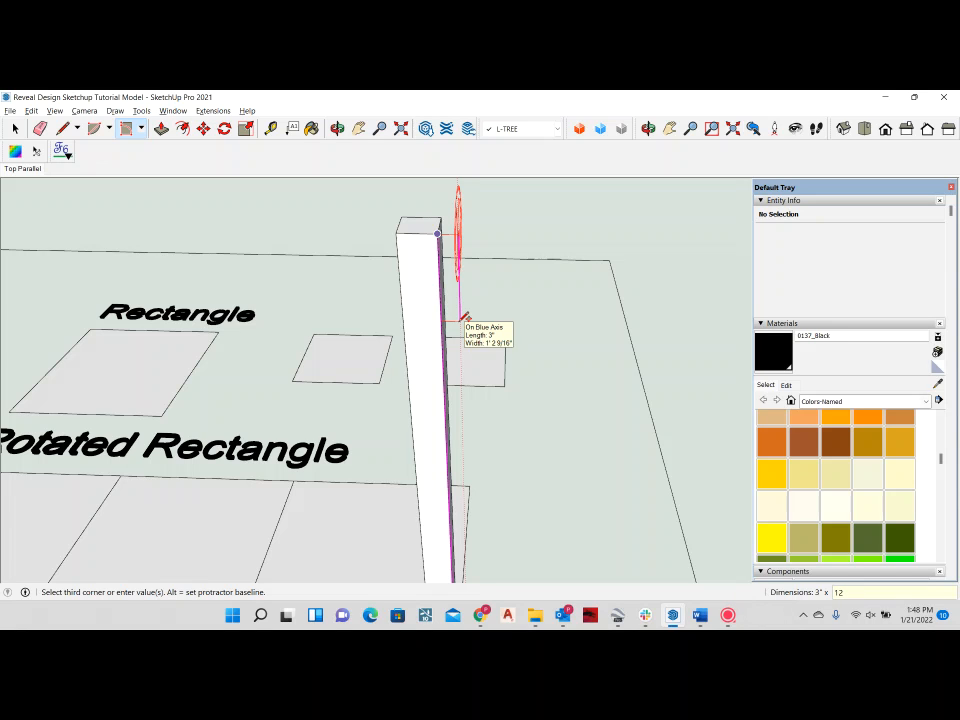
key("Return")
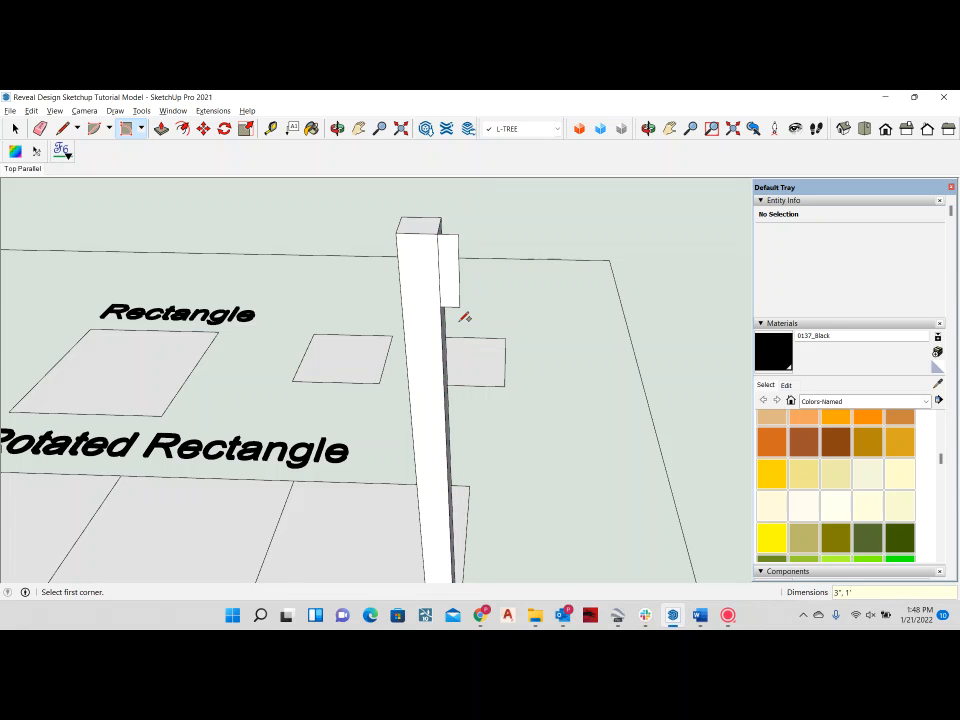
- Extrude the small upright rectangle beside the post with Push/Pull, and undo both the extrusion and the rectangle
middle_click_drag(422, 291, 300, 250)
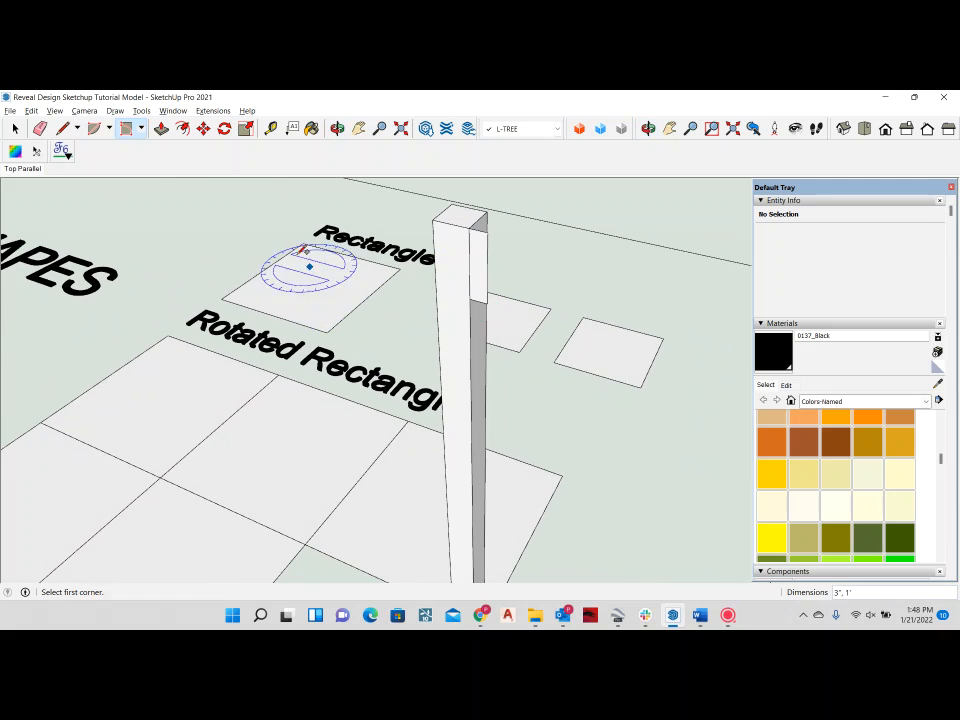
left_click(161, 129)
left_click(474, 258)
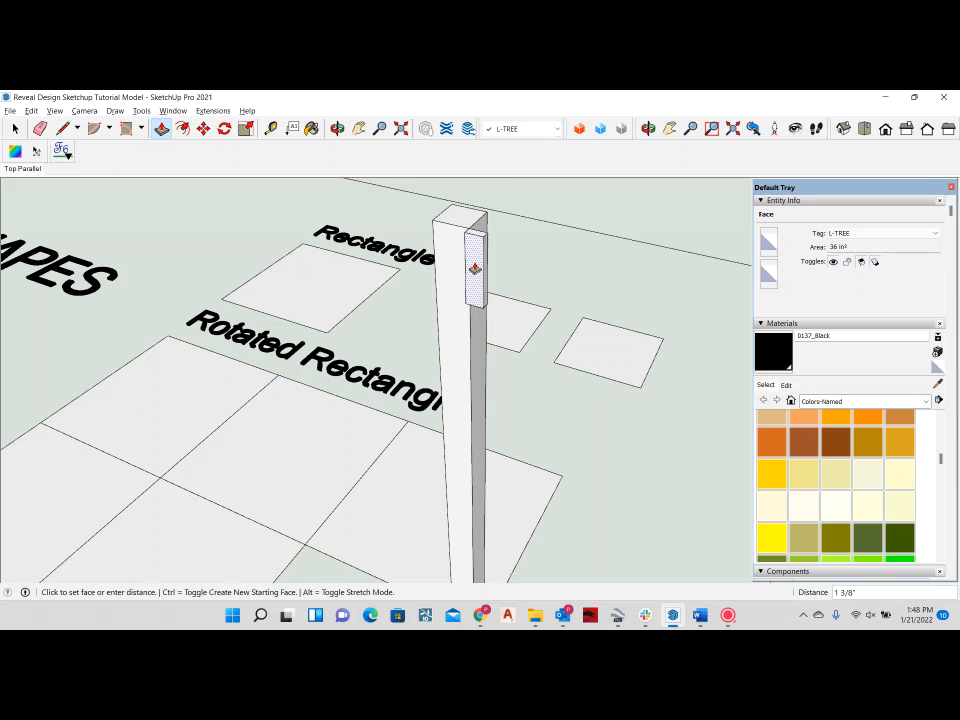
left_click(553, 216)
middle_click_drag(581, 253, 330, 220)
key("ctrl+z")
- Draw an upright 3 by 12 inch rectangle from the post's top front corner with the Rectangle tool
left_click(143, 129)
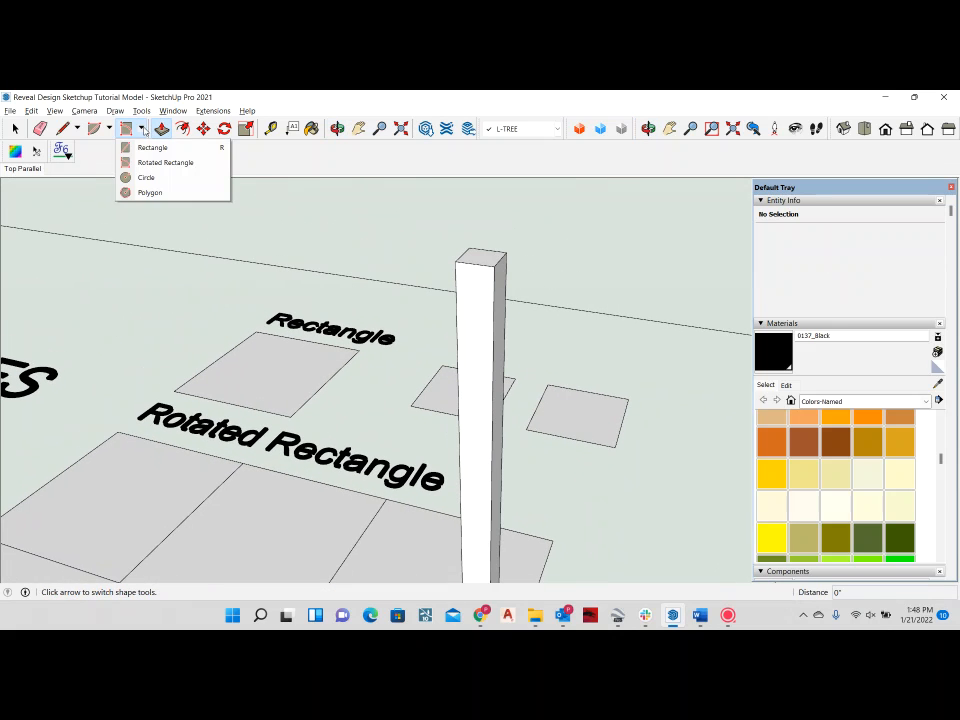
left_click(145, 147)
middle_click_drag(467, 270, 558, 311)
mouse_move(428, 266)
middle_mouse_down()
mouse_move(452, 255)
mouse_move(428, 260)
middle_mouse_up()
left_click(418, 262)
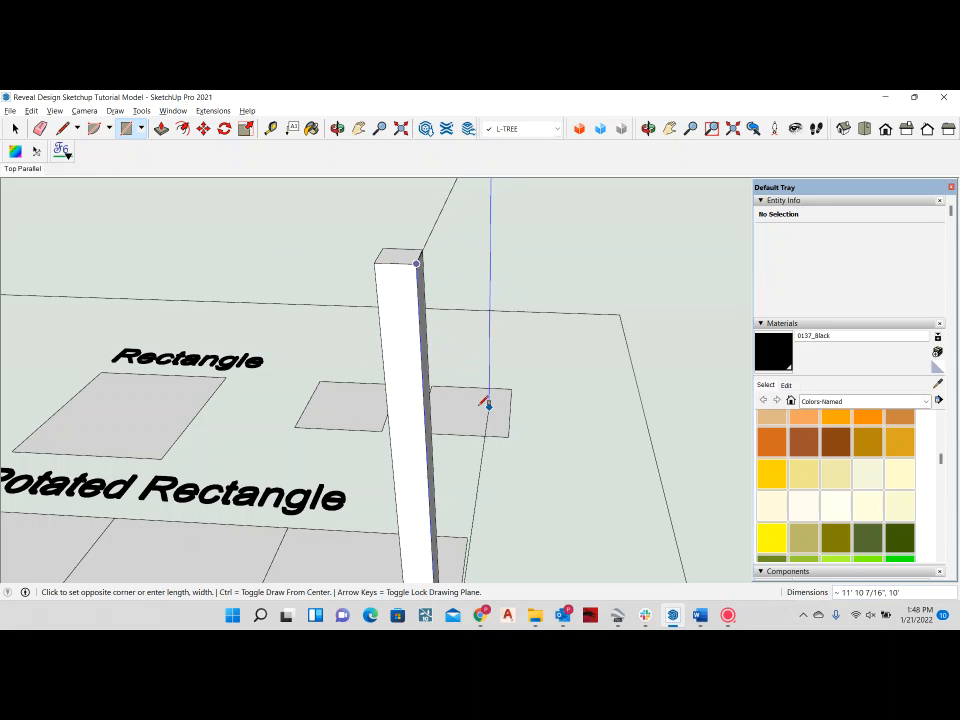
scroll(462, 340, "down", 3)
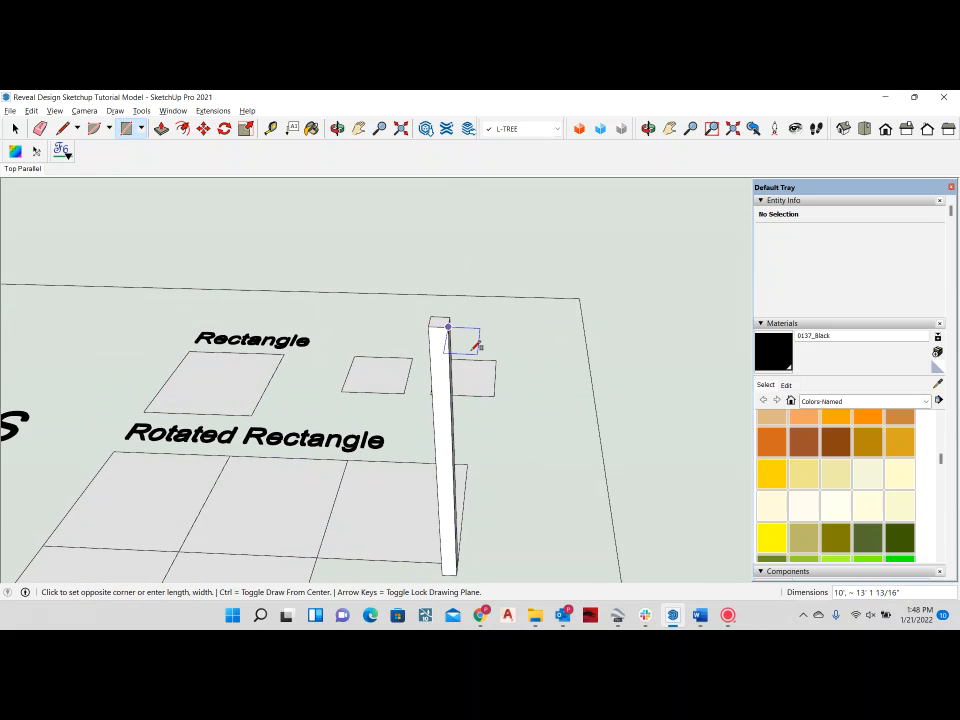
scroll(459, 348, "up", 2)
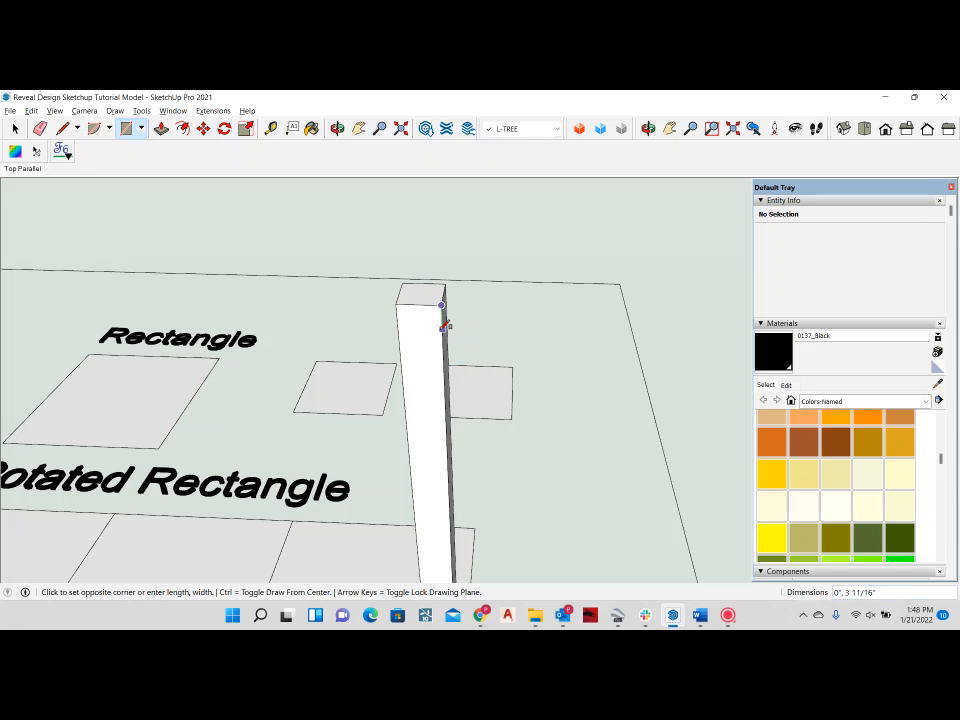
left_click(447, 402)
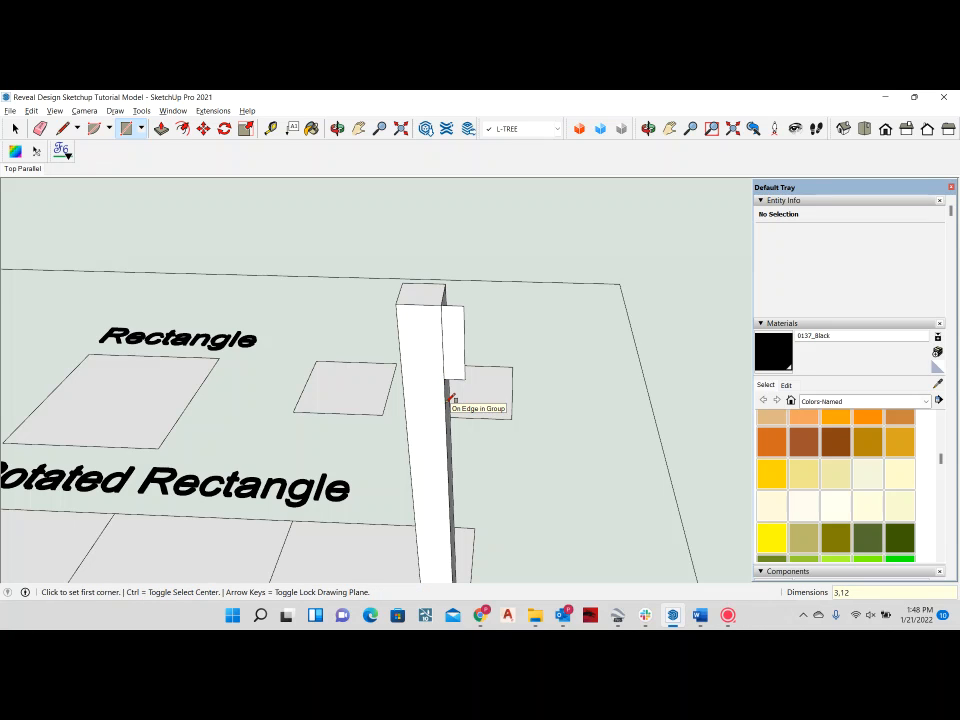
- Undo the 3 by 12 inch rectangle attached to the post
middle_click_drag(467, 364, 212, 237)
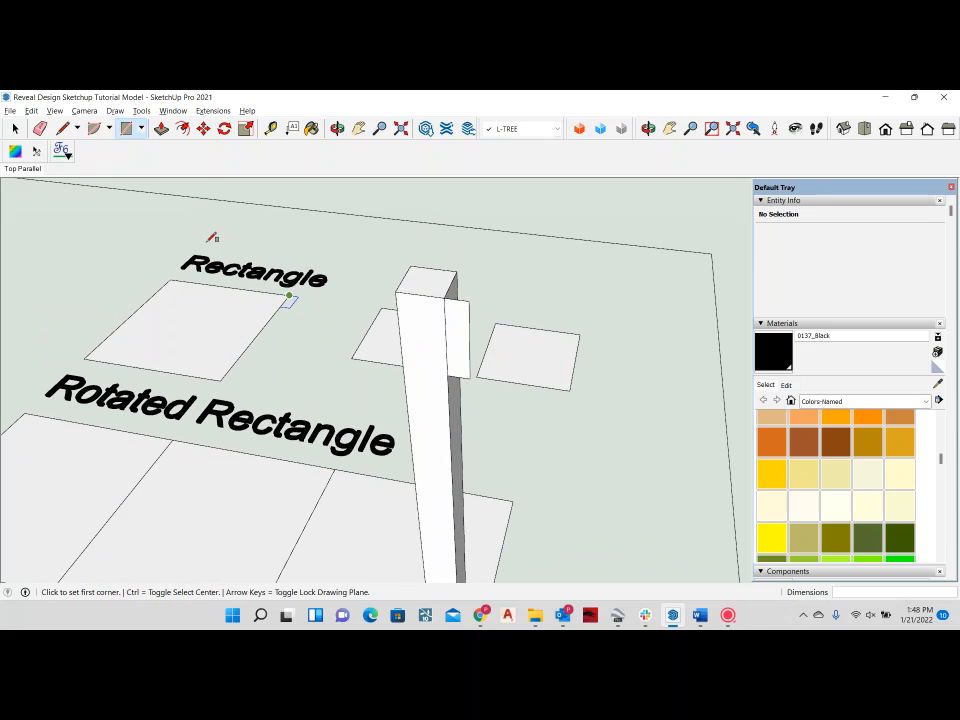
left_click(28, 113)
left_click(42, 125)
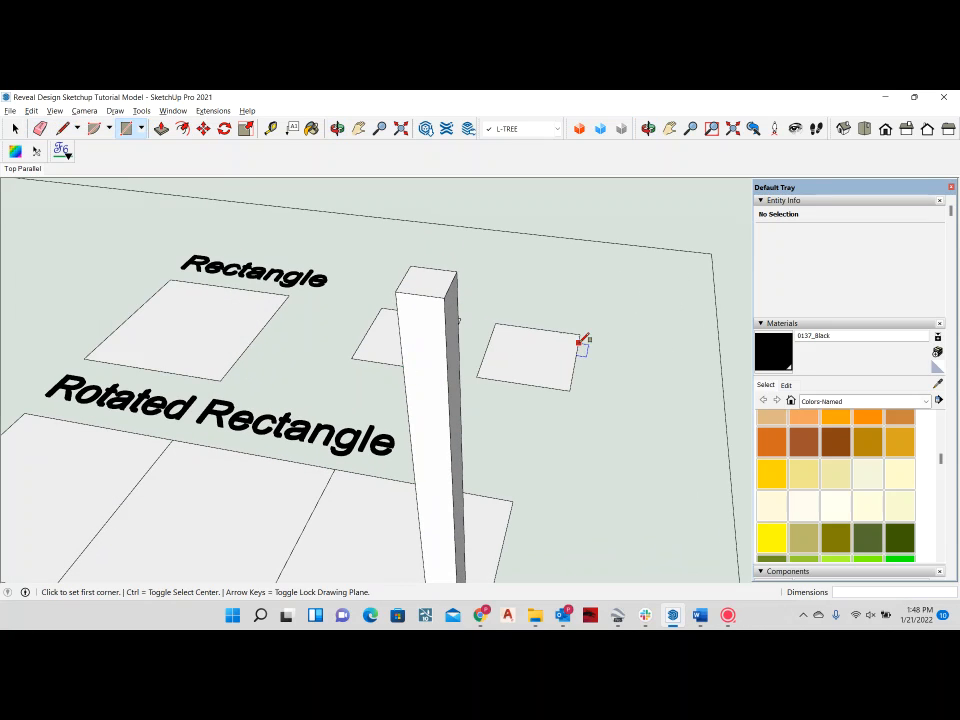
scroll(476, 317, "up", 1)
left_click(426, 284)
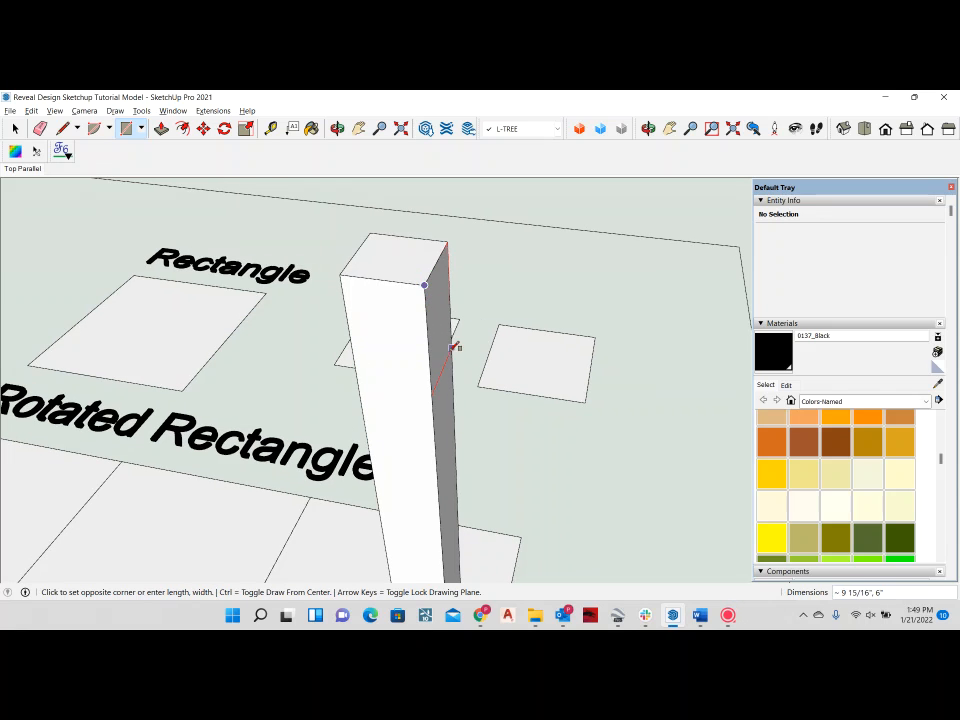
scroll(470, 360, "down", 1)
key("Escape")
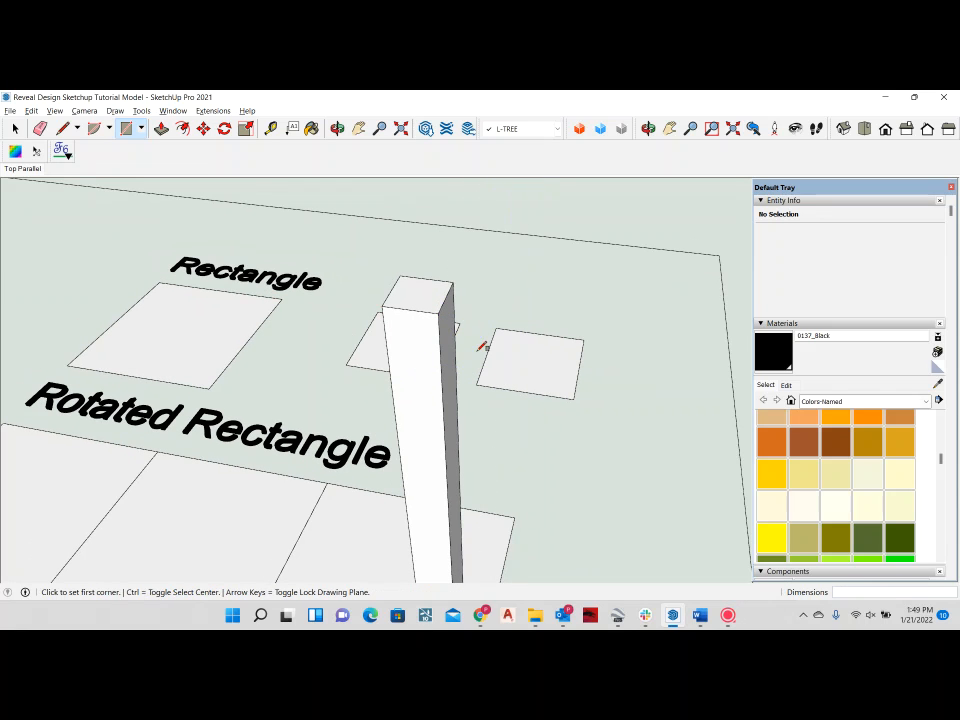
- Draw a rotated rectangle about 6' 7" by 5' 10" from the outer corner of the Rotated Rectangle grid, and undo it
left_click(141, 128)
left_click(160, 160)
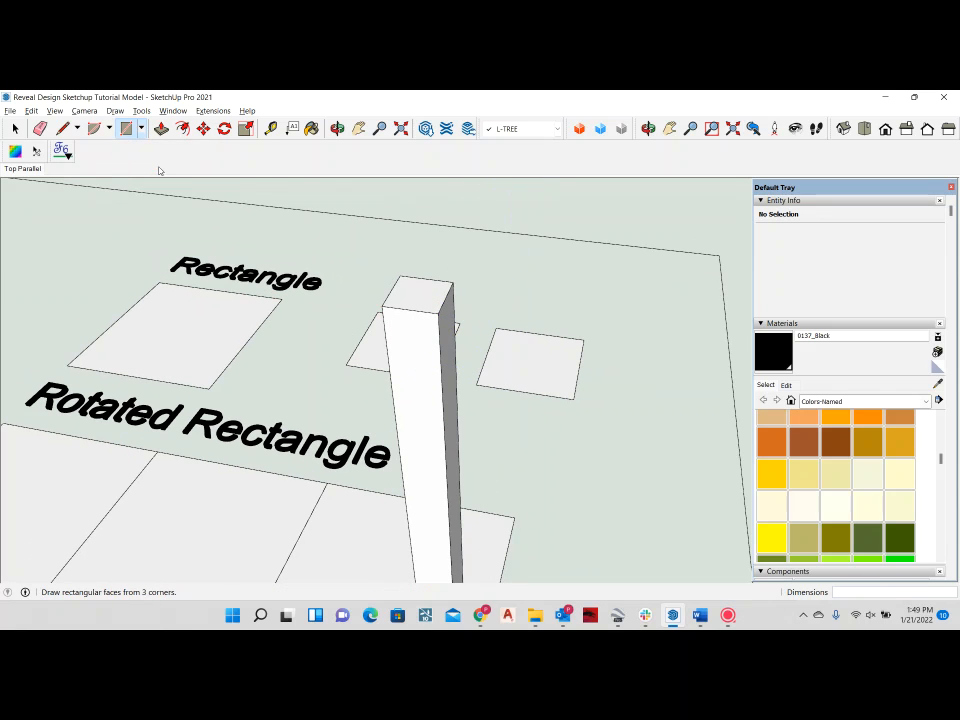
middle_click_drag(290, 175, 466, 481)
scroll(461, 264, "down", 3)
left_click(141, 128)
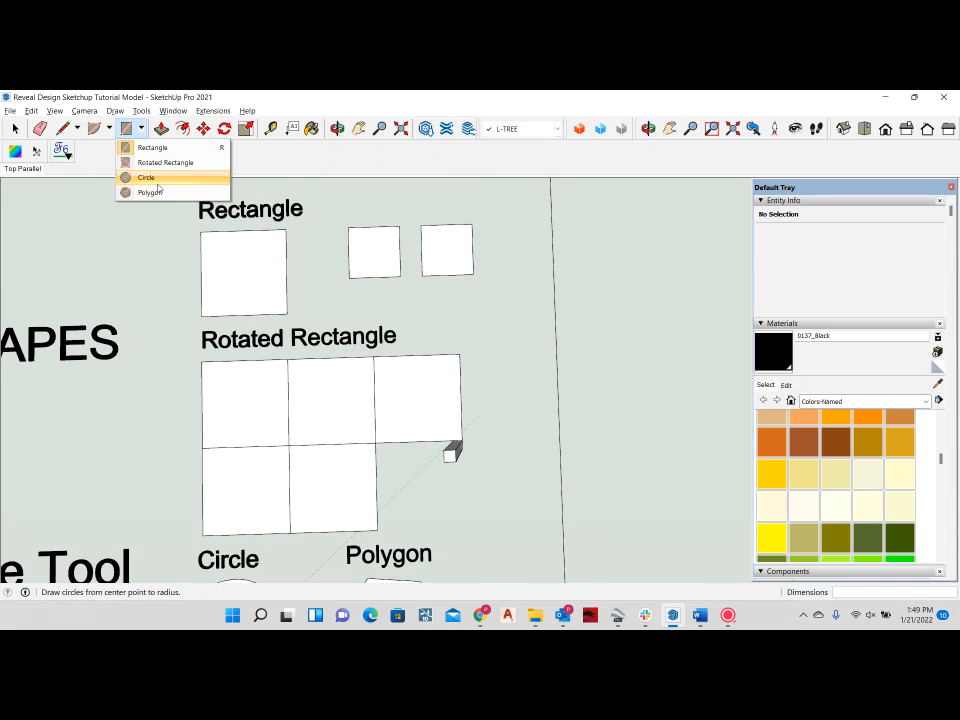
left_click(162, 163)
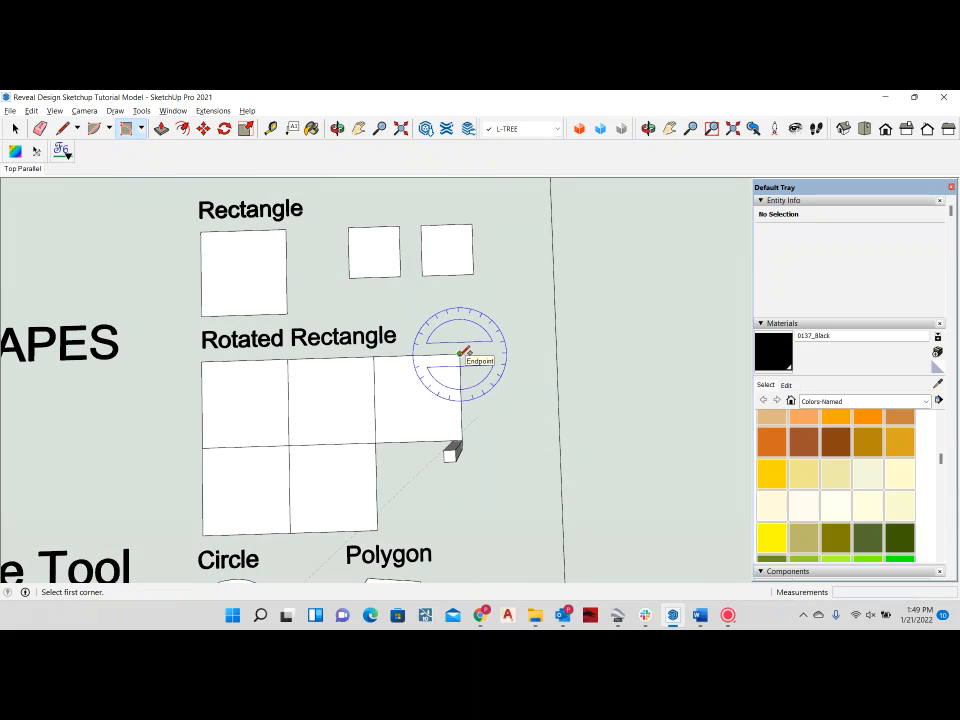
left_click(460, 353)
left_click(574, 351)
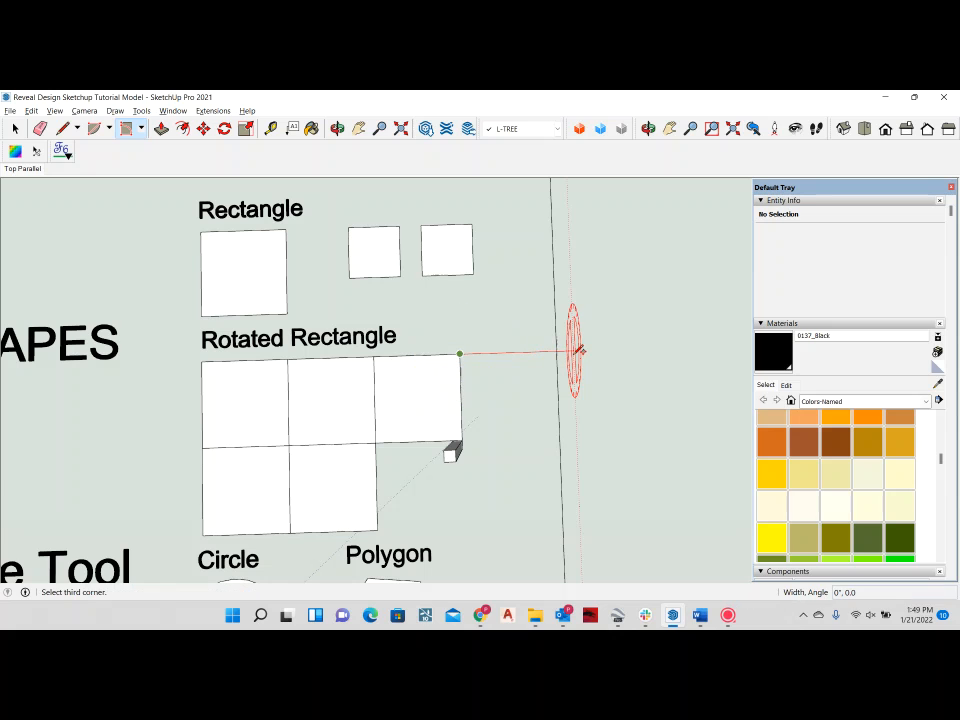
left_click(570, 248)
mouse_move(628, 364)
middle_mouse_down()
mouse_move(555, 182)
mouse_move(324, 148)
mouse_move(566, 358)
middle_mouse_up()
key("ctrl+z")
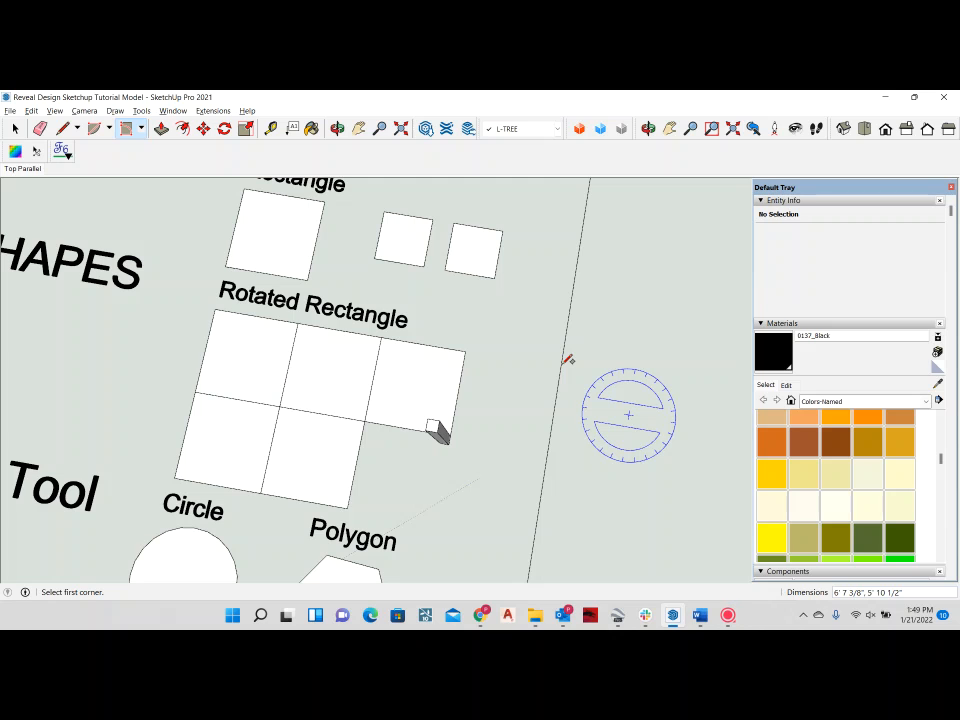
- Draw a circle with a radius of about 8' 2 1/2" beside the polygon sample
middle_click_drag(398, 390, 278, 274)
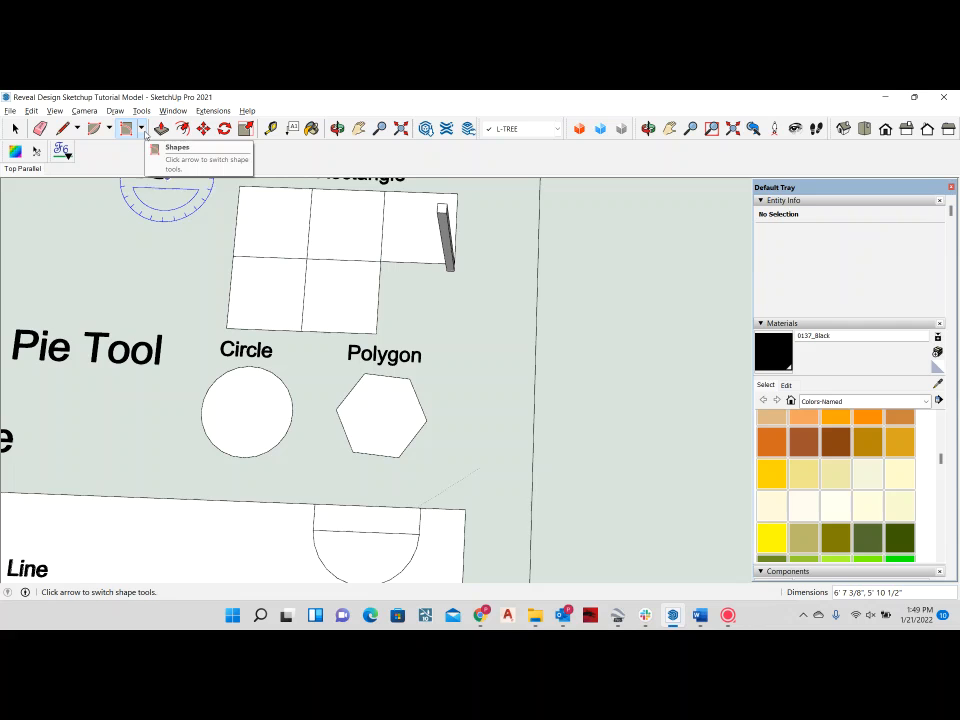
left_click(142, 129)
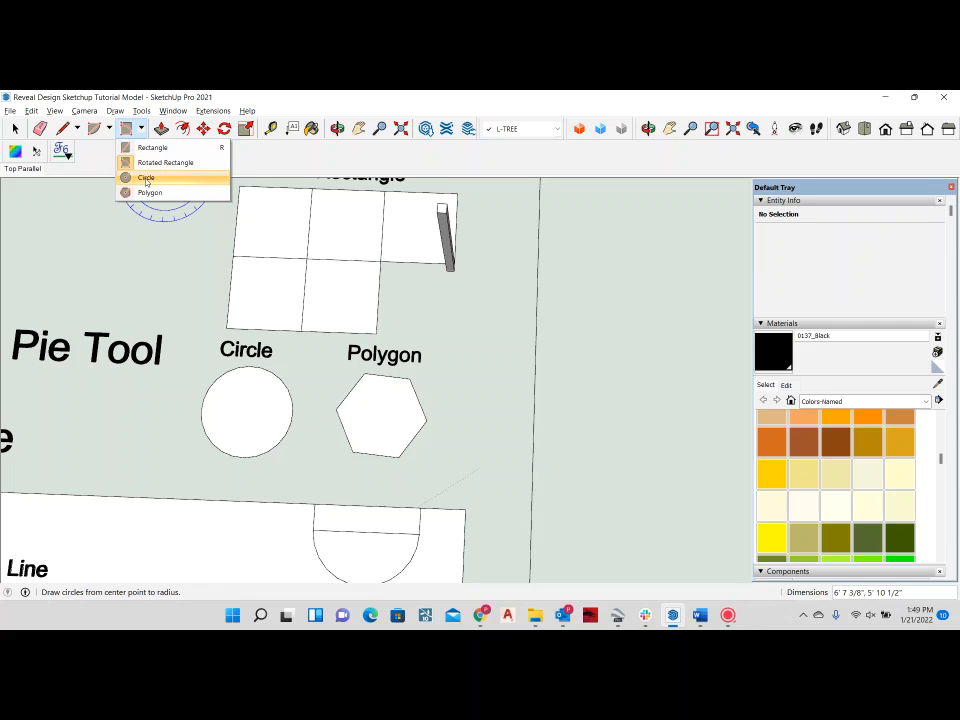
left_click(146, 178)
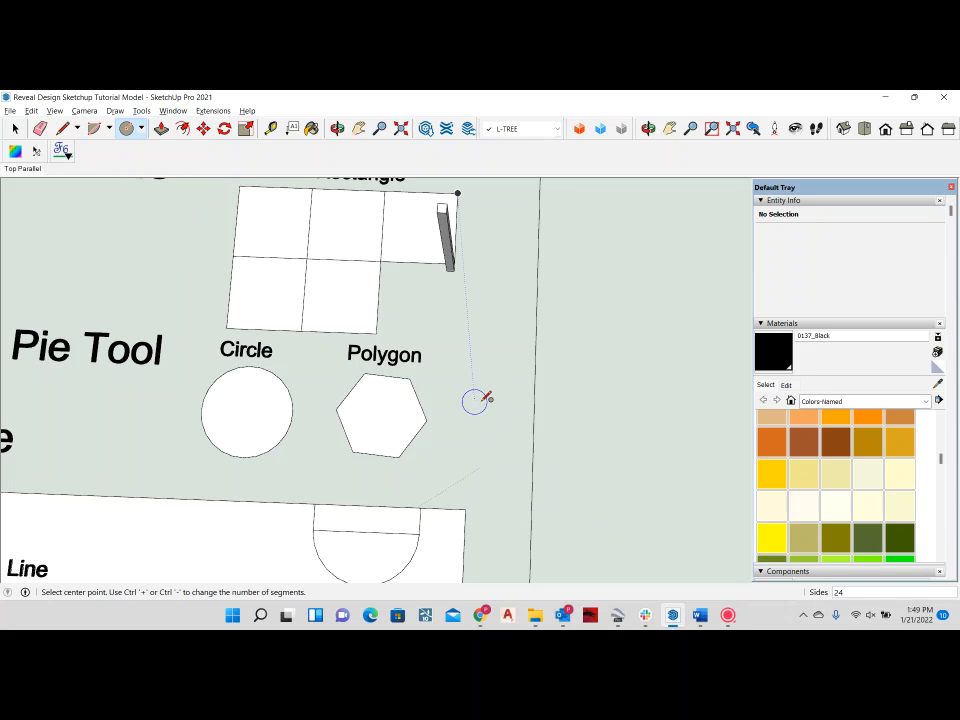
scroll(274, 402, "up", 3)
scroll(274, 402, "up", 3)
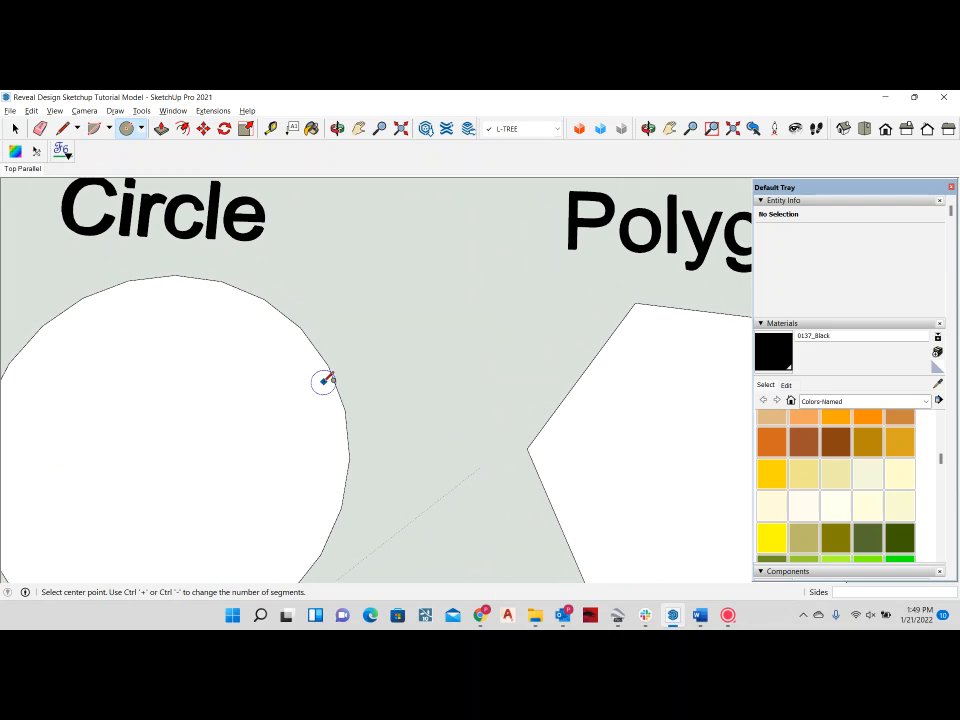
scroll(394, 483, "down", 5)
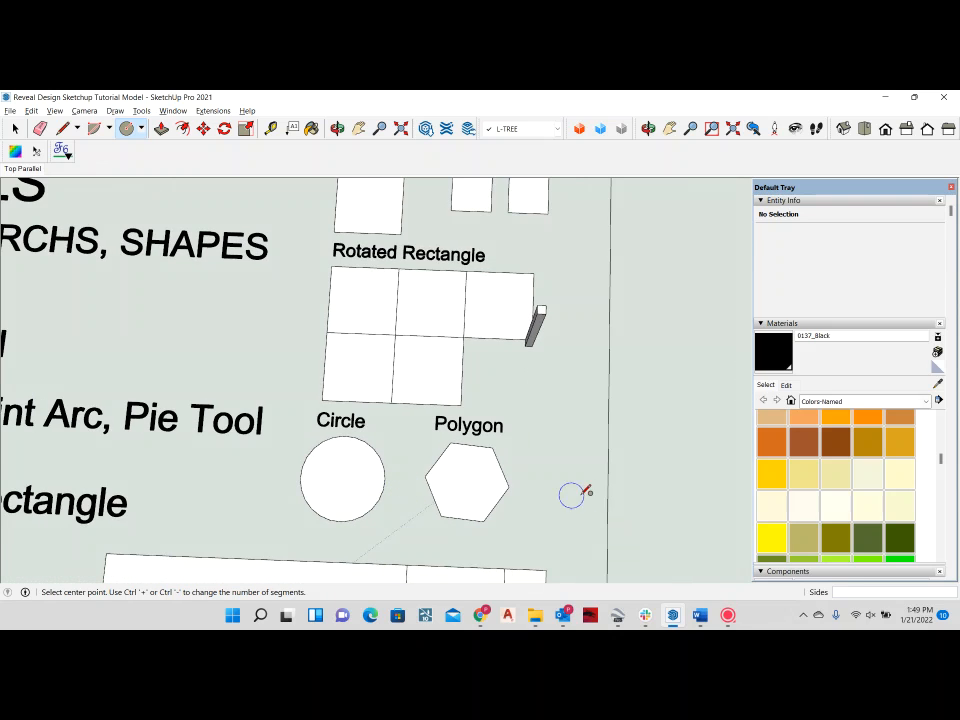
middle_click_drag(574, 495, 447, 457, "shift")
left_click(516, 461)
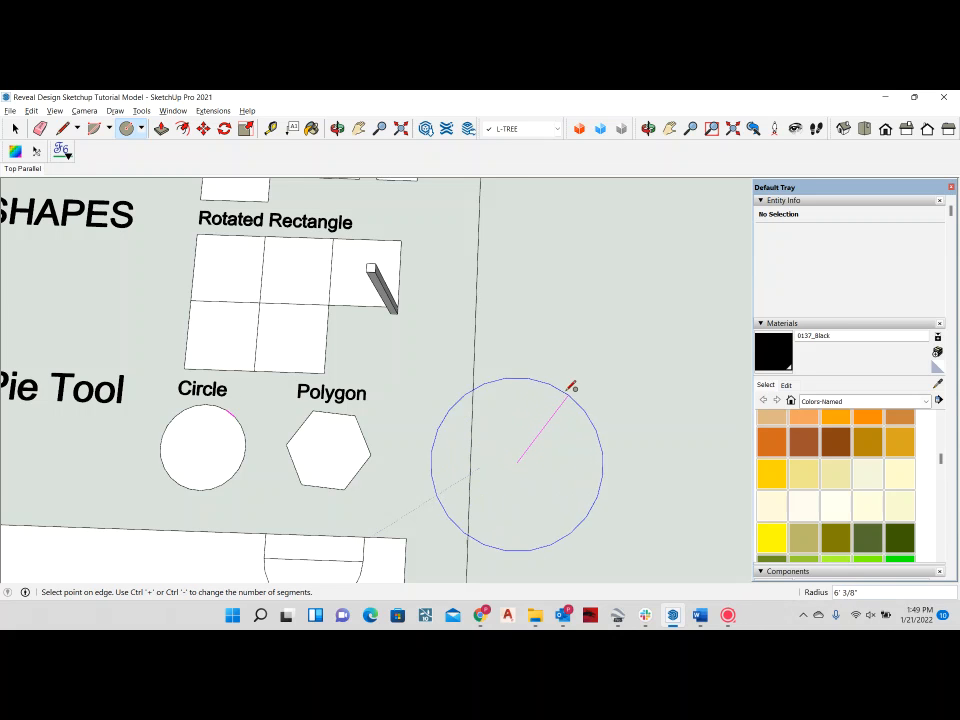
left_click(597, 369)
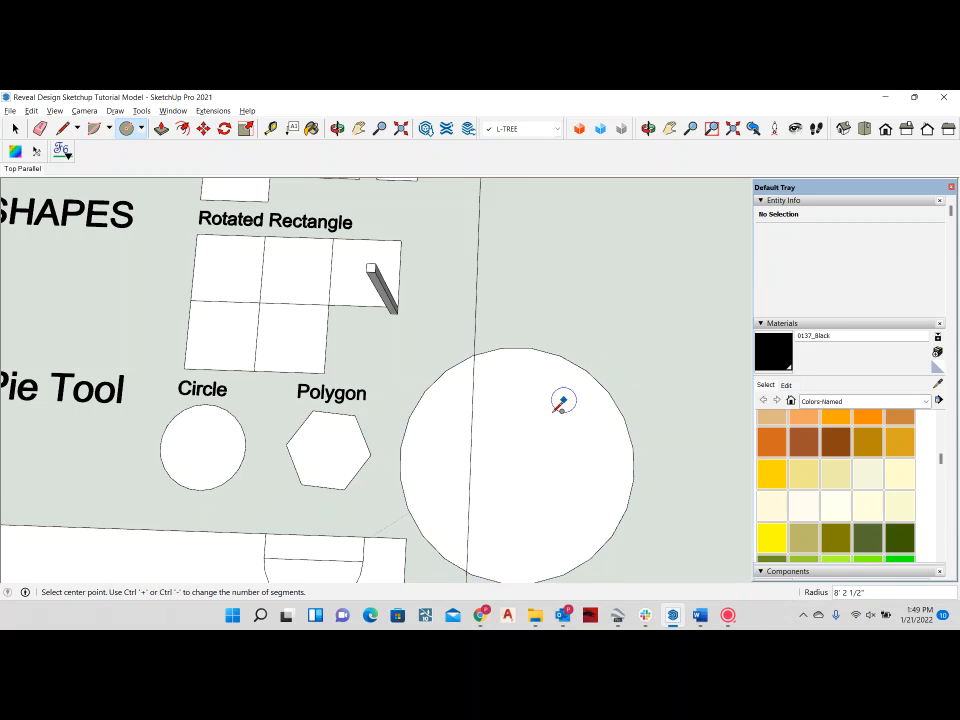
- Set the large circle's number of segments to 48 to smooth its edge
scroll(534, 474, "down", 1)
middle_click_drag(534, 474, 497, 356, "shift")
key("c")
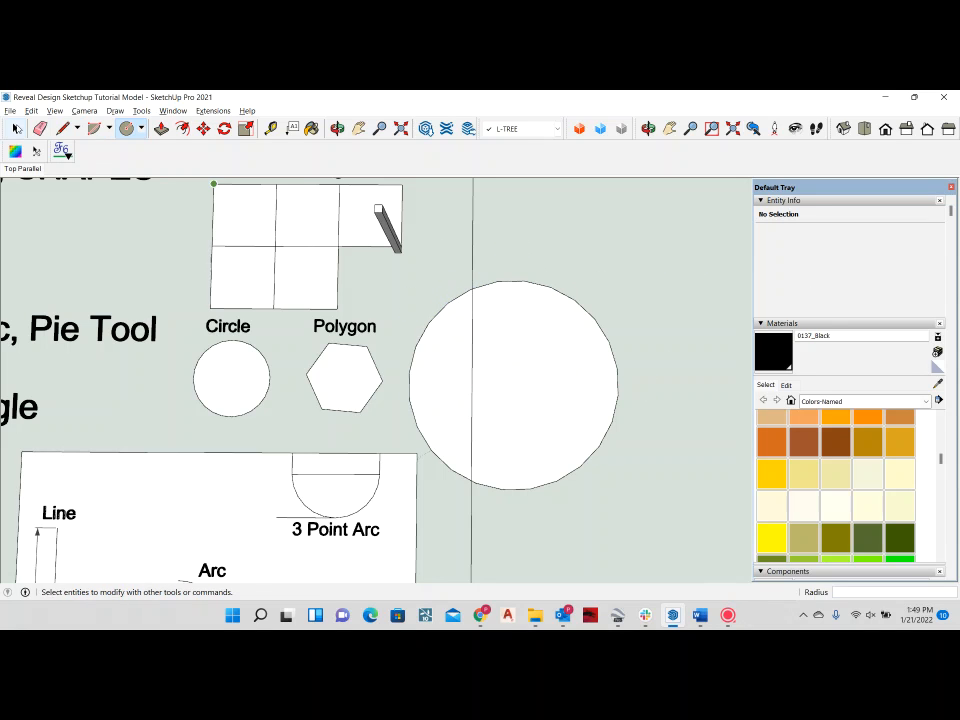
left_click(15, 128)
left_click(569, 301)
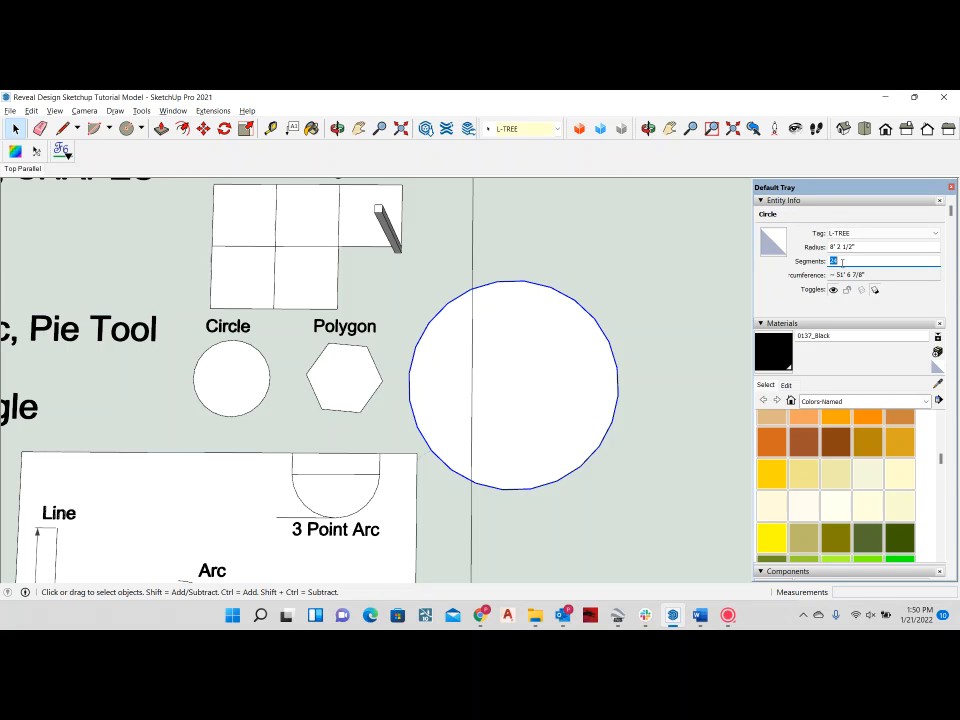
key("Return")
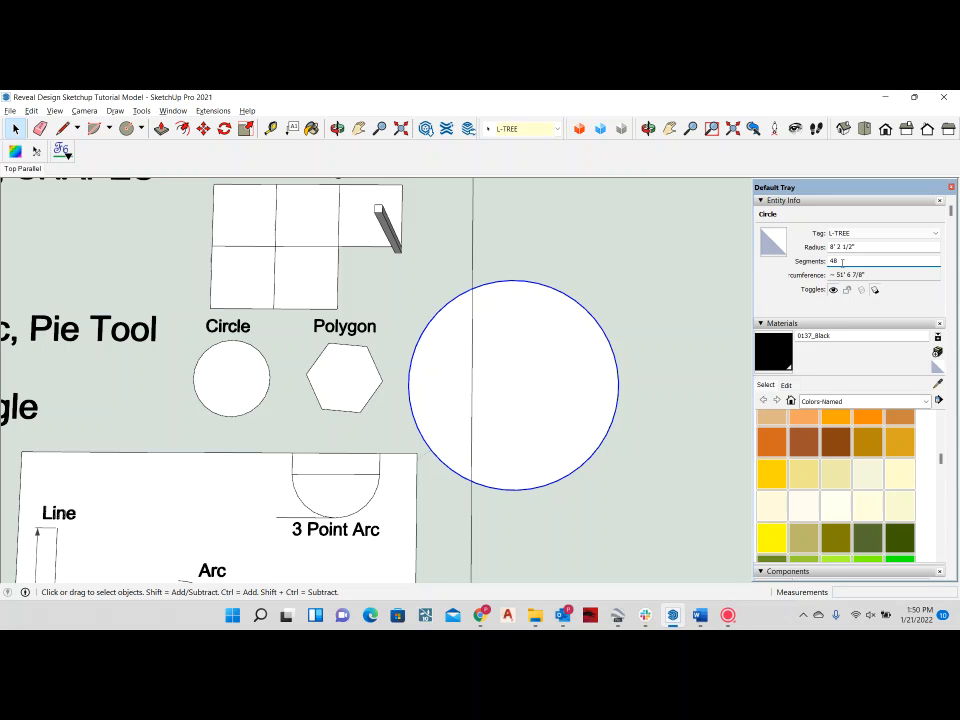
scroll(545, 295, "up", 4)
scroll(499, 497, "down", 4)
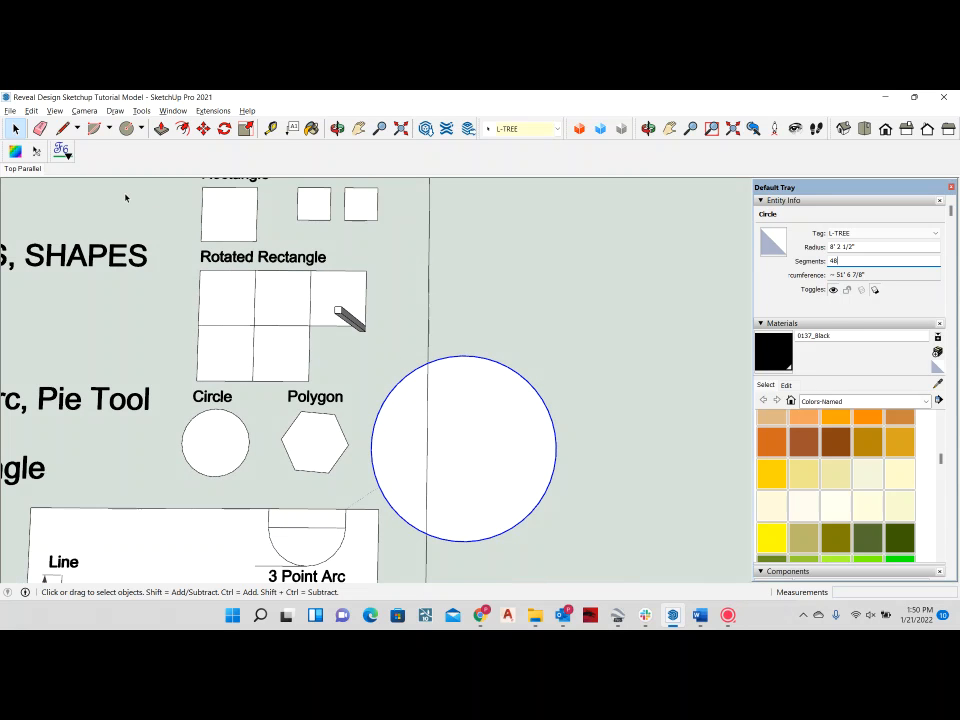
- Erase the large circle beside the polygon sample
left_click(40, 128)
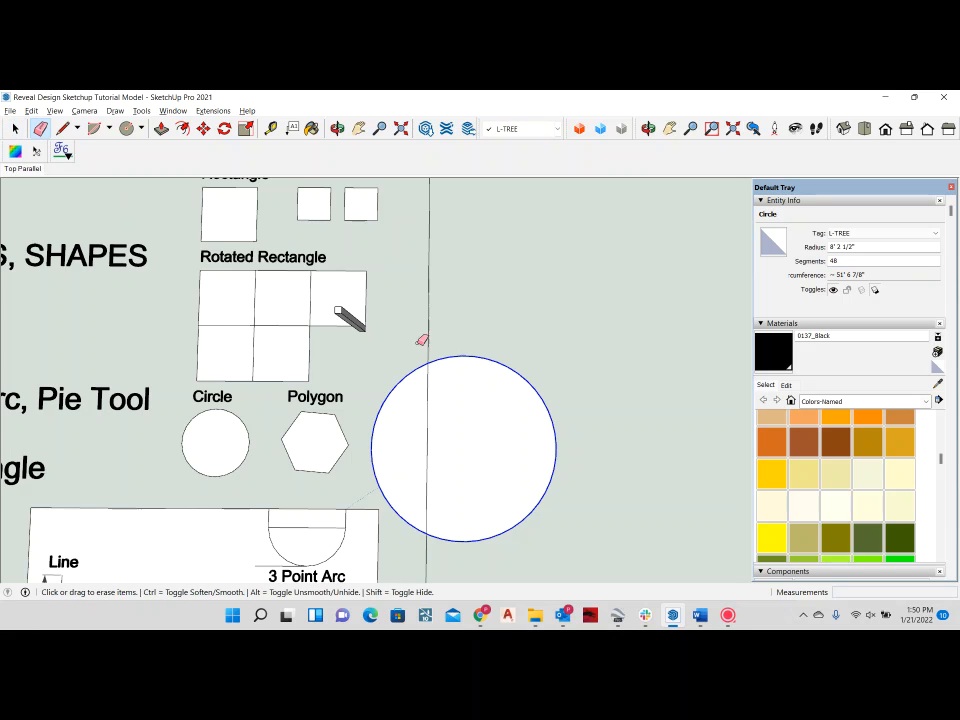
left_click(471, 357)
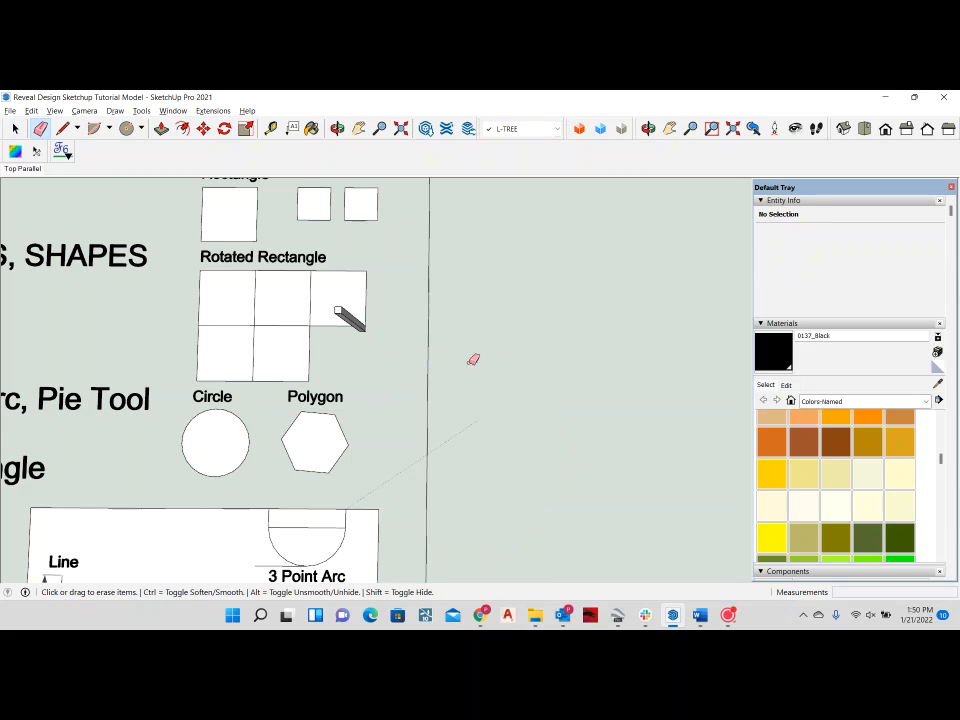
left_click(127, 128)
left_click(508, 433)
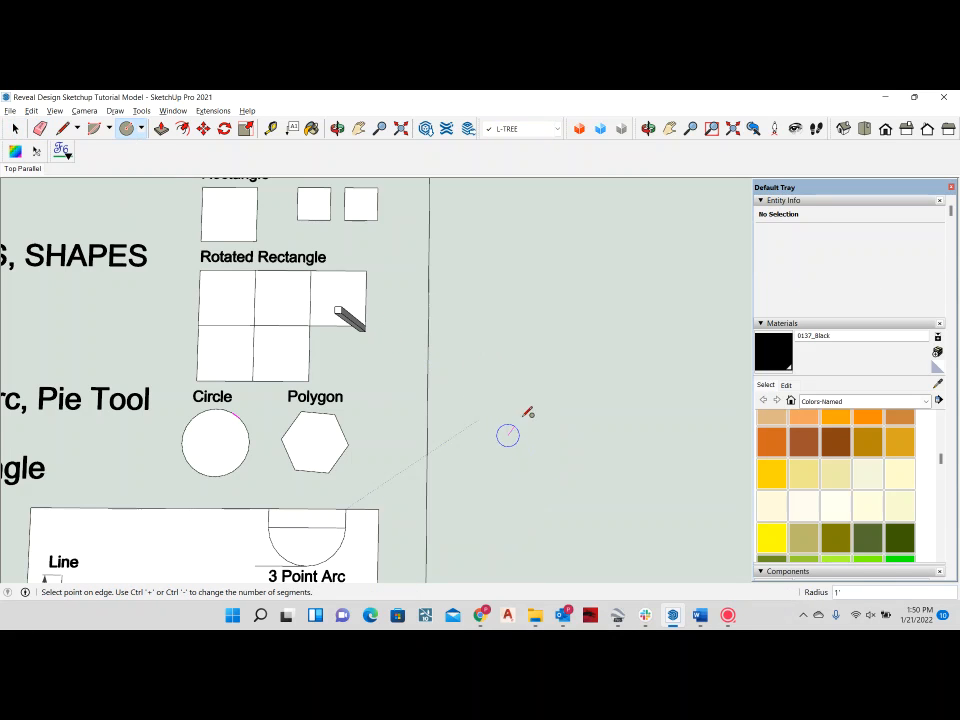
key("Escape")
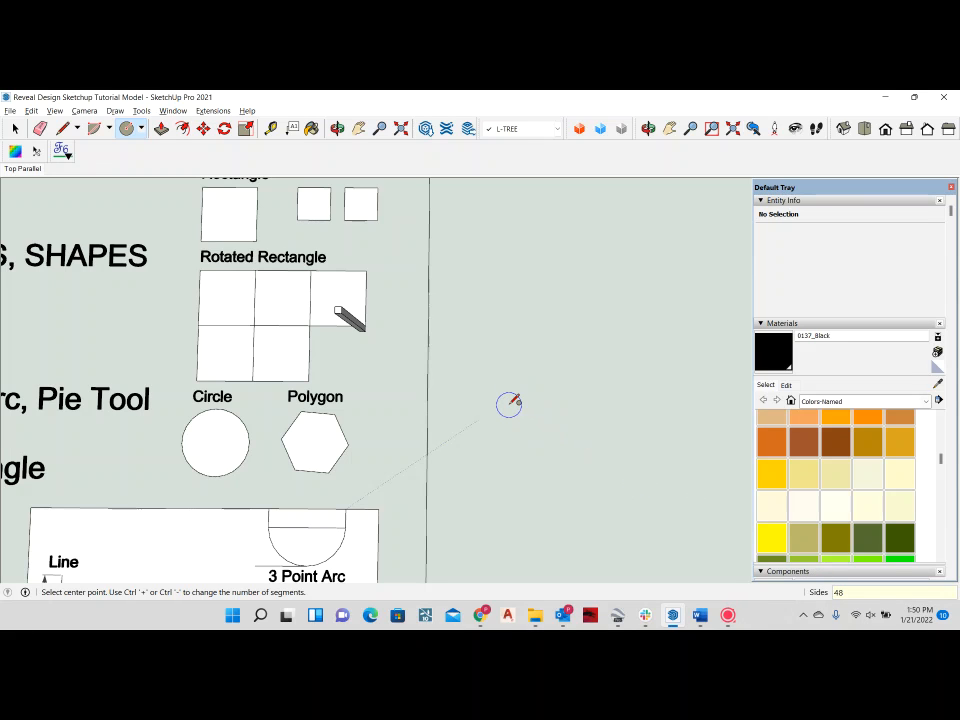
- Draw a circle with a radius of about 6' 6" in the empty area beyond the polygon sample, and erase it
left_click(509, 404)
left_click(560, 350)
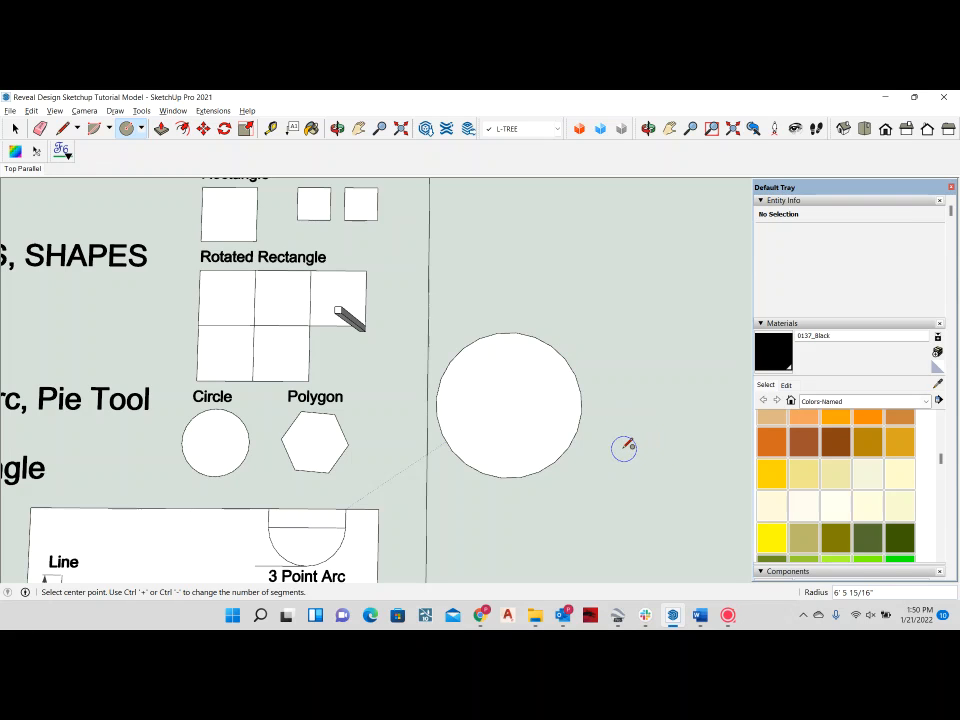
left_click(509, 404)
left_click(467, 463)
left_click(39, 128)
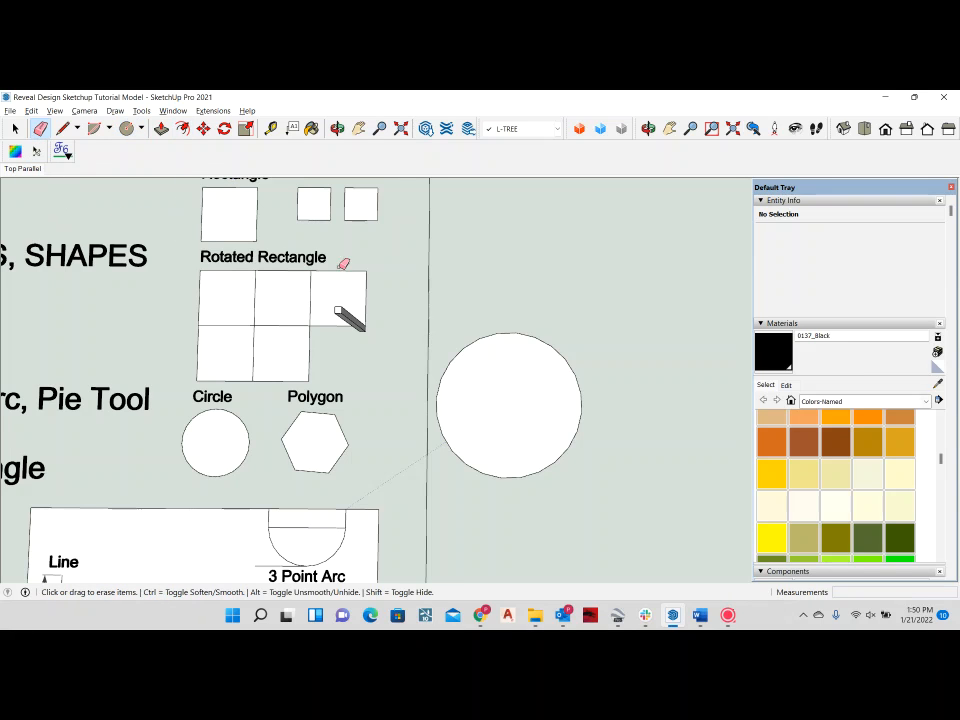
left_click(512, 334)
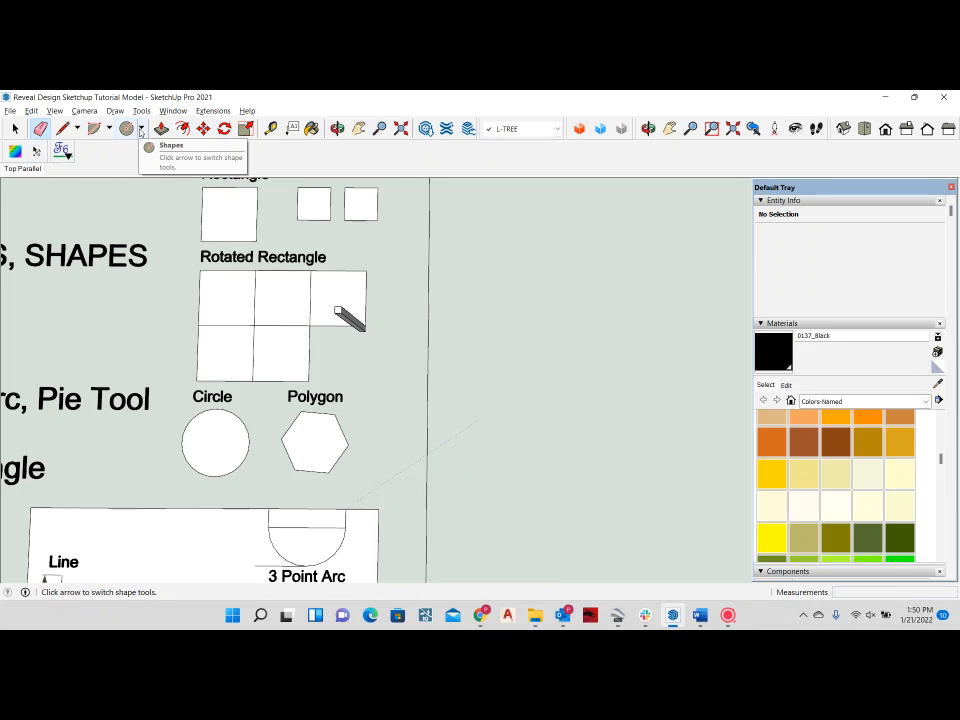
- Draw a 12-sided polygon with an inscribed radius of about 8' 5" beside the polygon sample
left_click(141, 131)
left_click(145, 191)
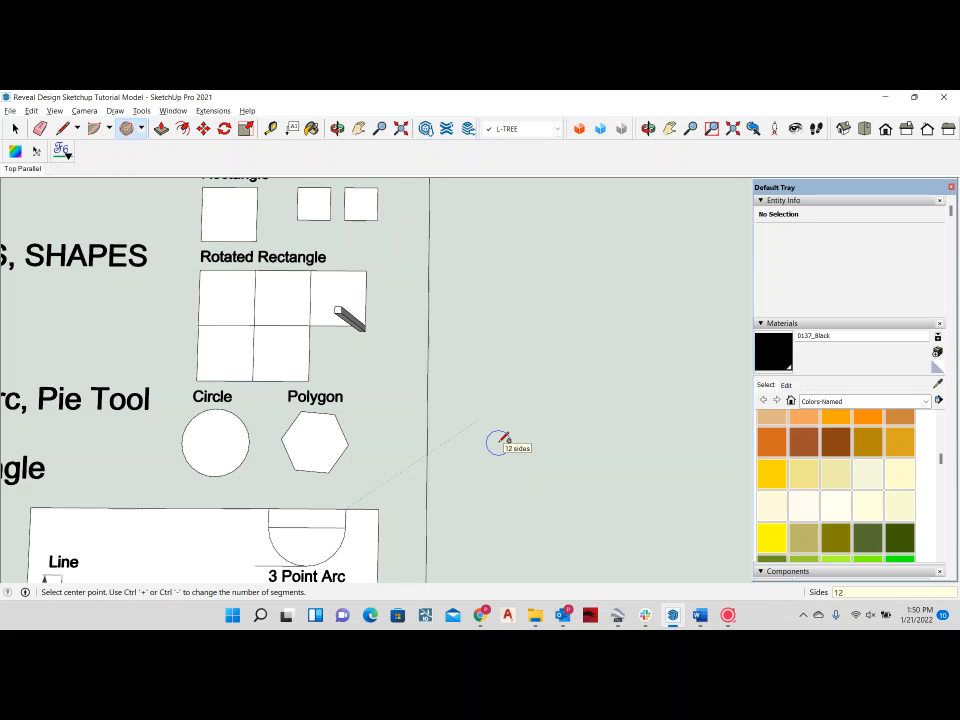
left_click(498, 442)
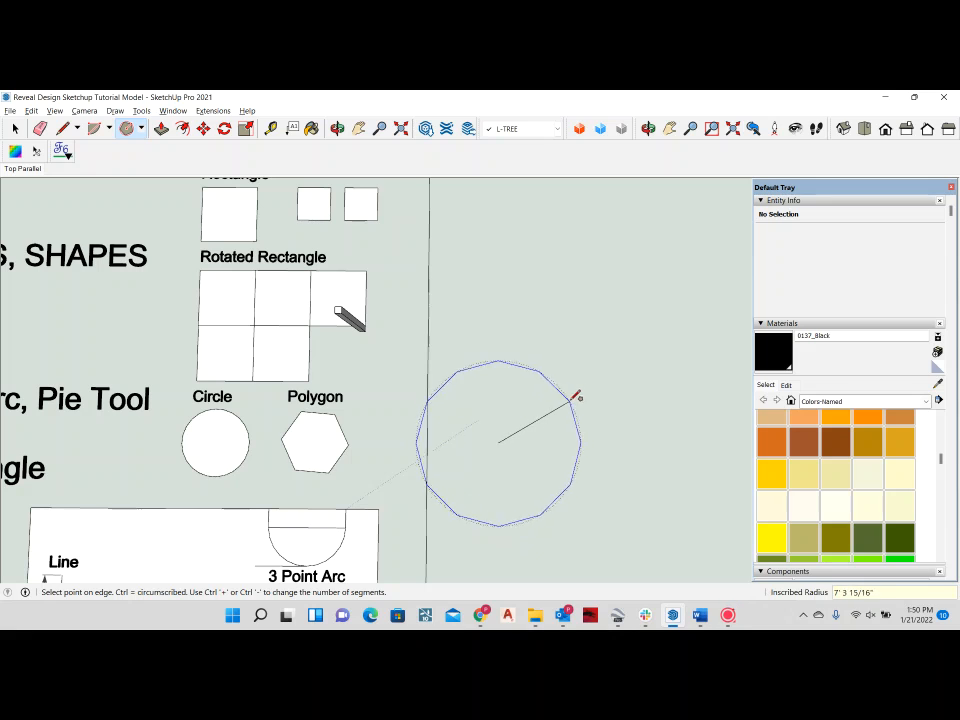
left_click(587, 390)
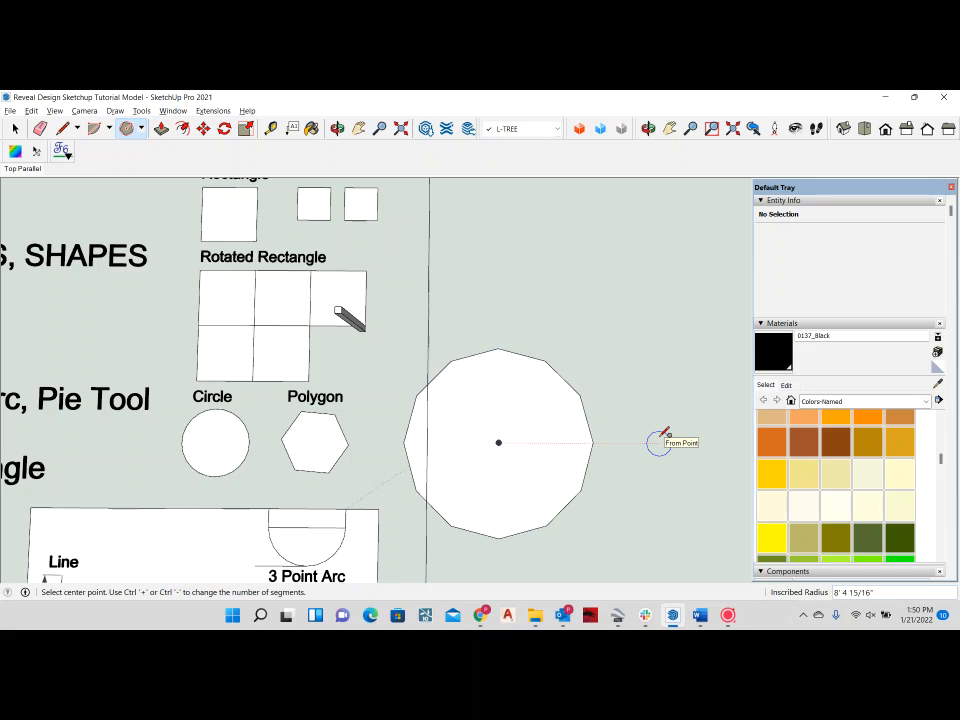
- Try to set the large polygon's number of segments to 2 in its entity info
left_click(15, 128)
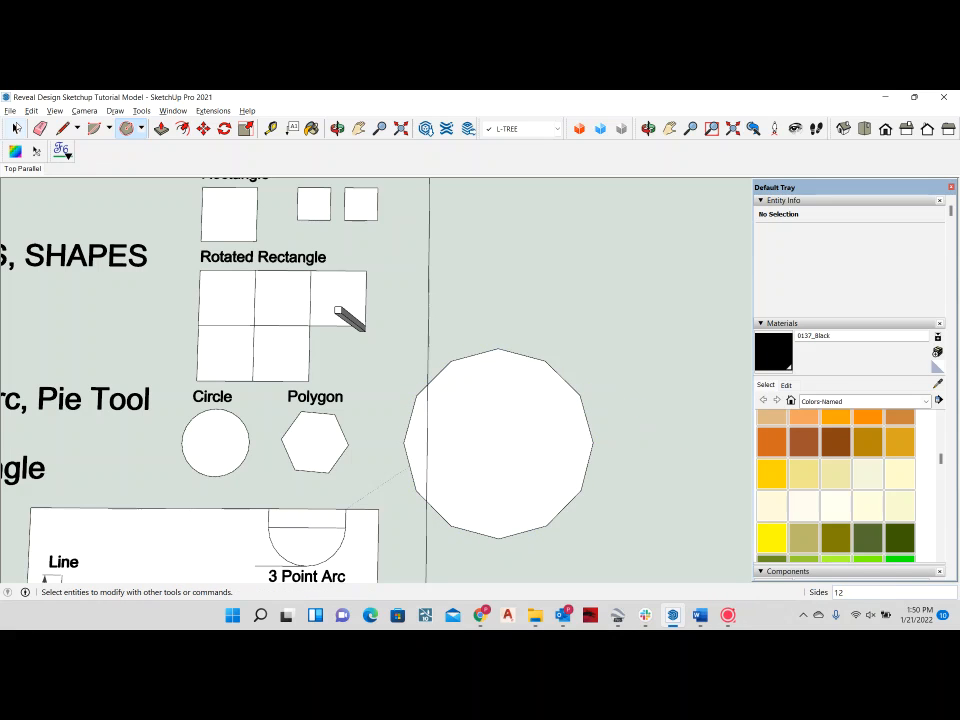
left_click(522, 354)
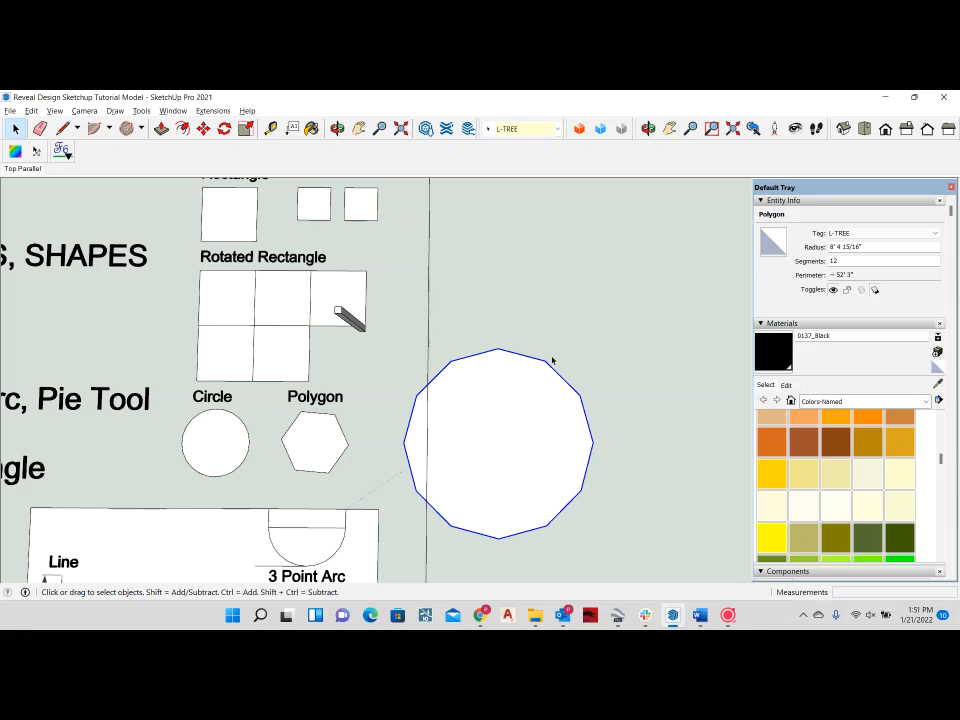
right_click(549, 360)
left_click(600, 304)
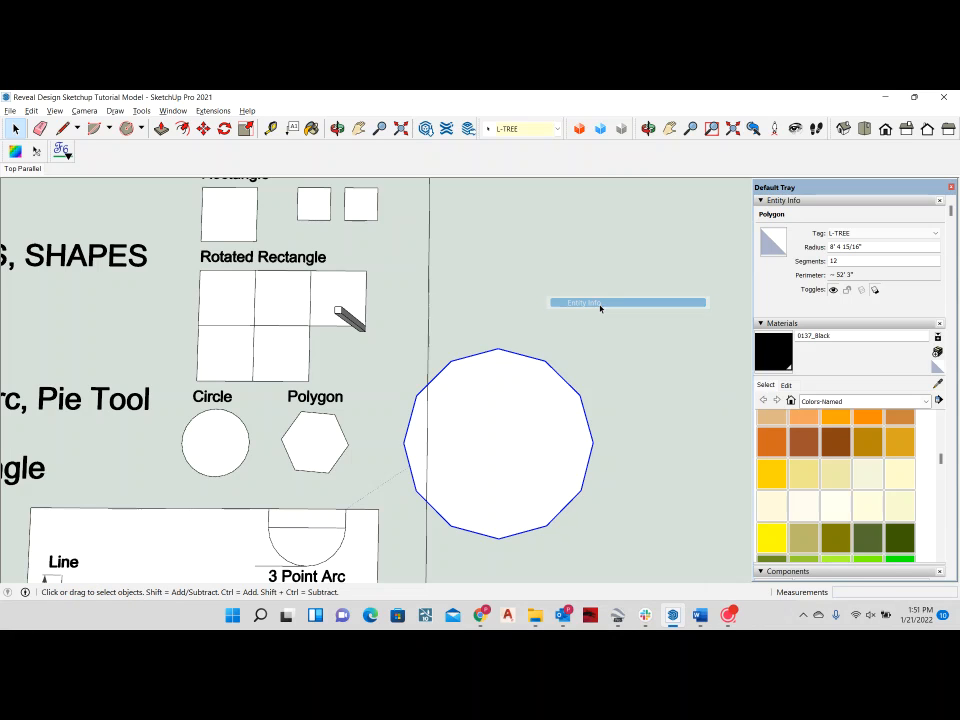
double_click(866, 262)
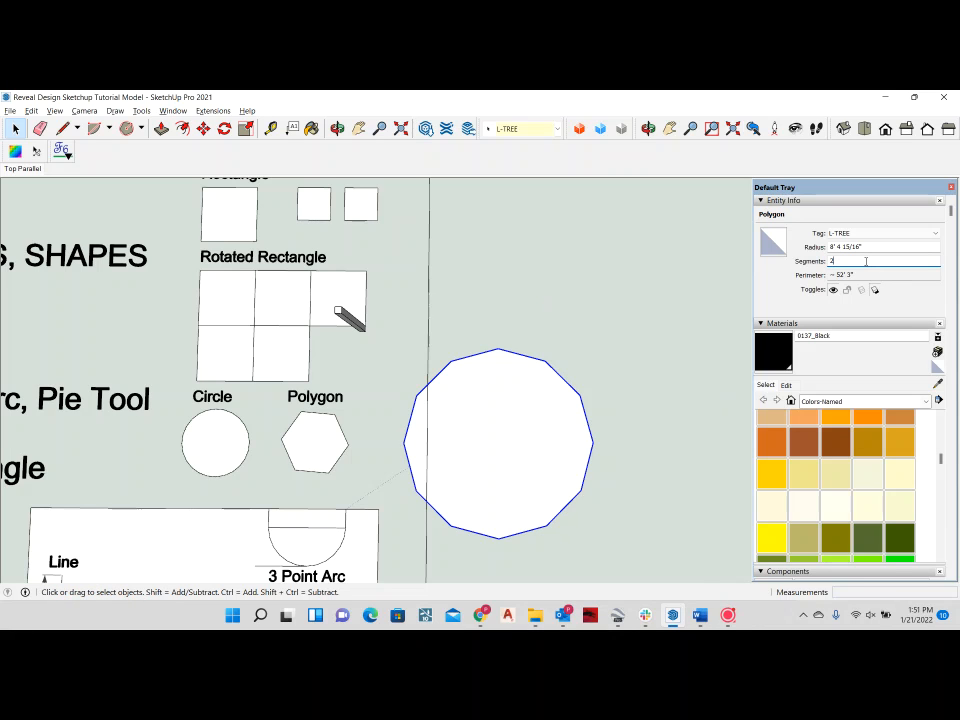
type("2")
key("Return")
left_click(912, 413)
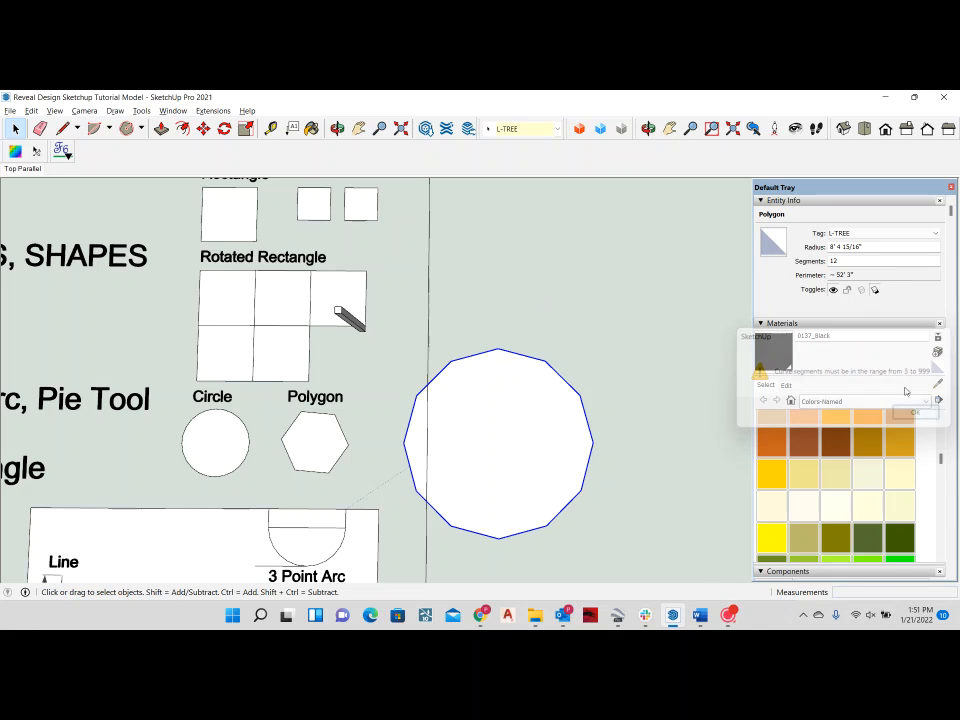
- Set the large polygon's number of segments to 3, 4, 5 and 36 in turn
double_click(858, 262)
type("3")
key("Return")
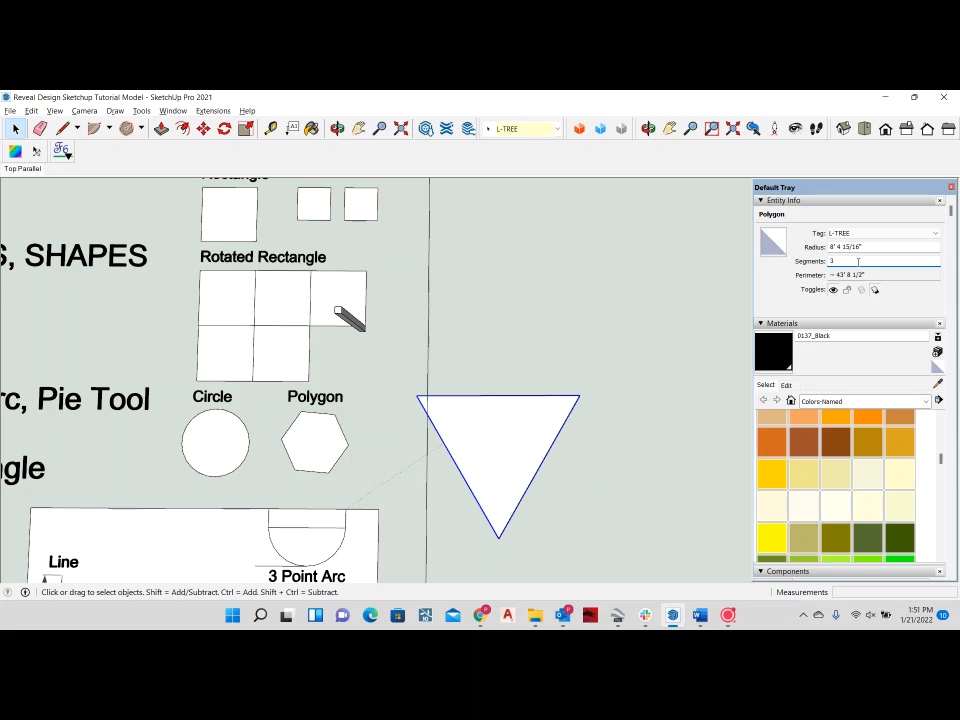
type("4")
key("Return")
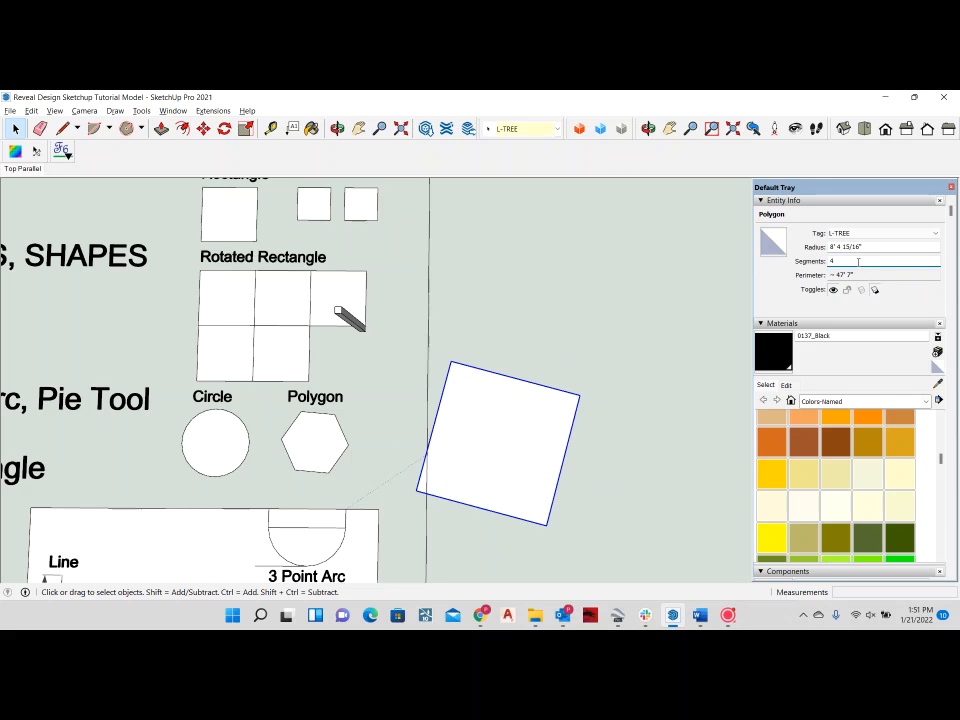
type("5")
key("Return")
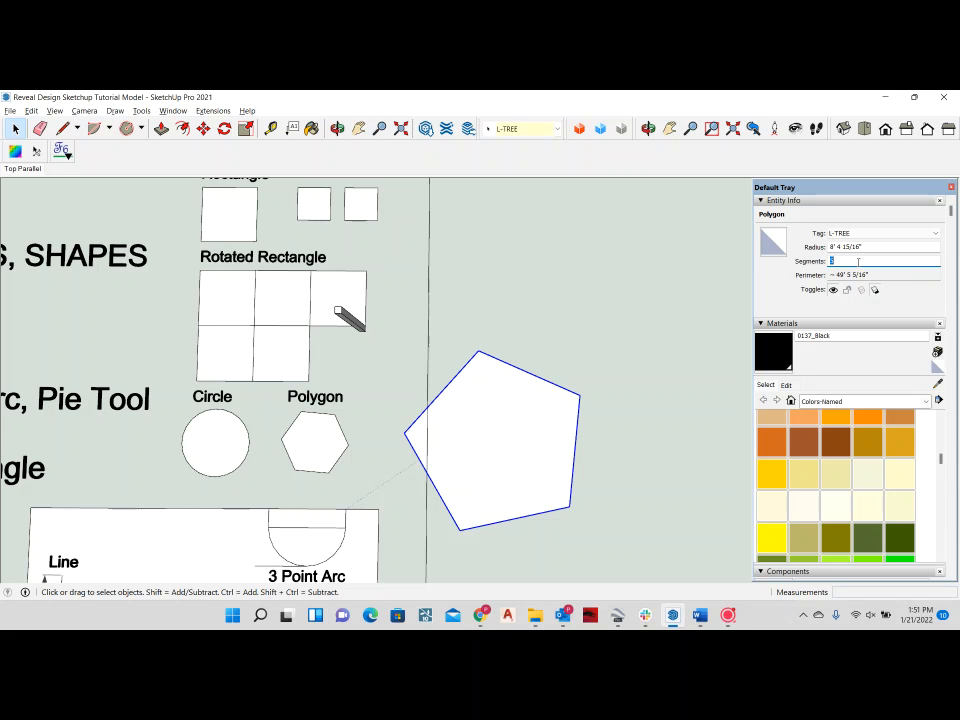
type("36")
key("Return")
- Undo the polygon's change to 36 segments and erase the large pentagon
middle_click_drag(530, 388, 519, 429)
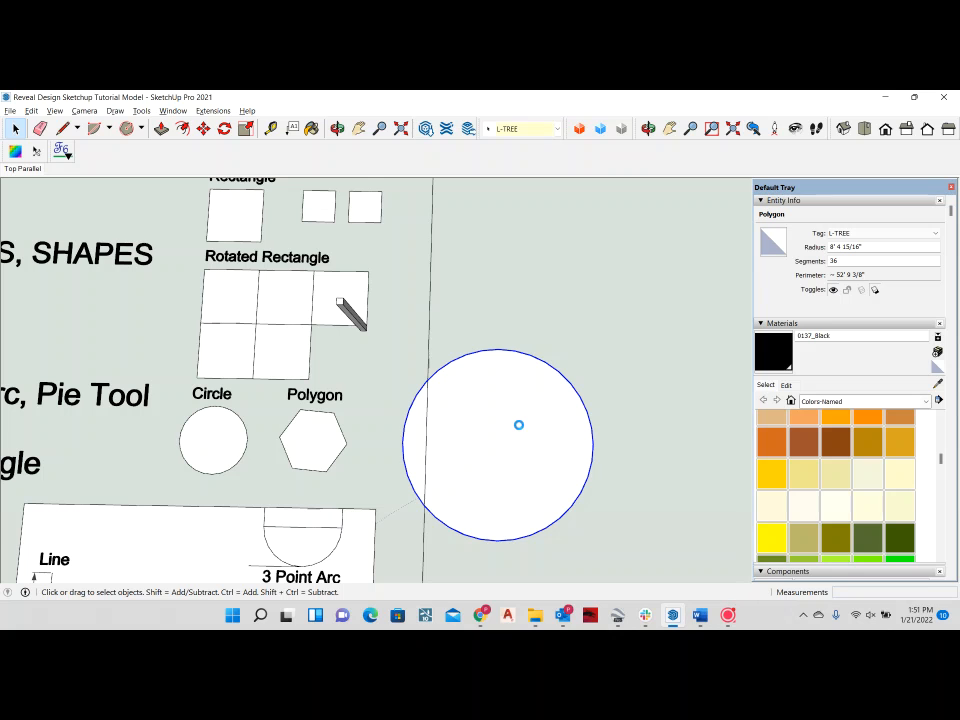
key("ctrl+z")
left_click(42, 131)
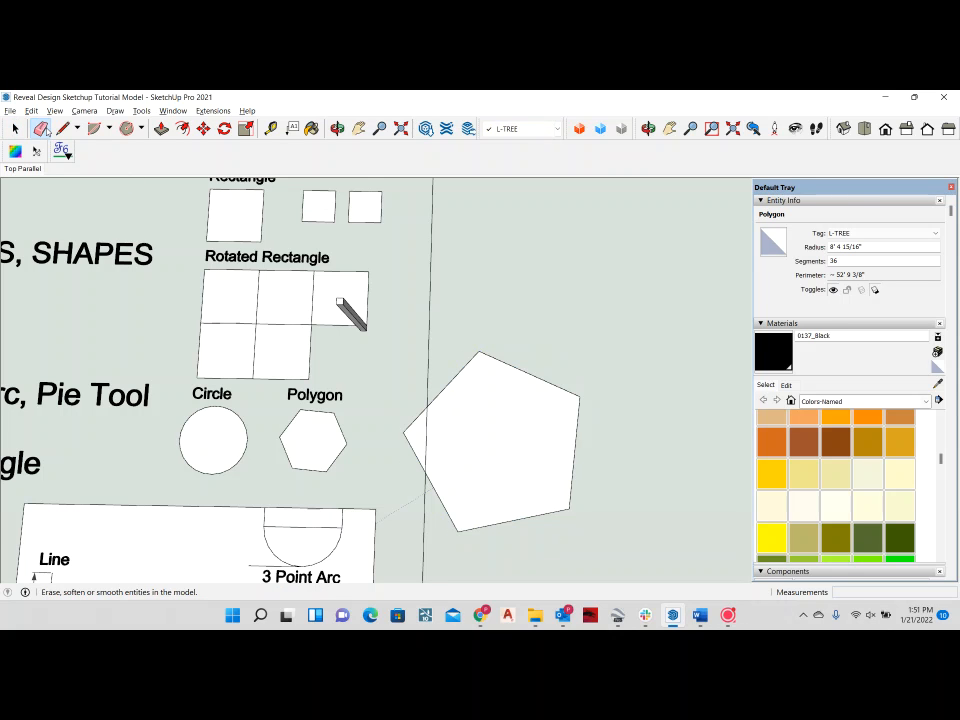
left_click(519, 379)
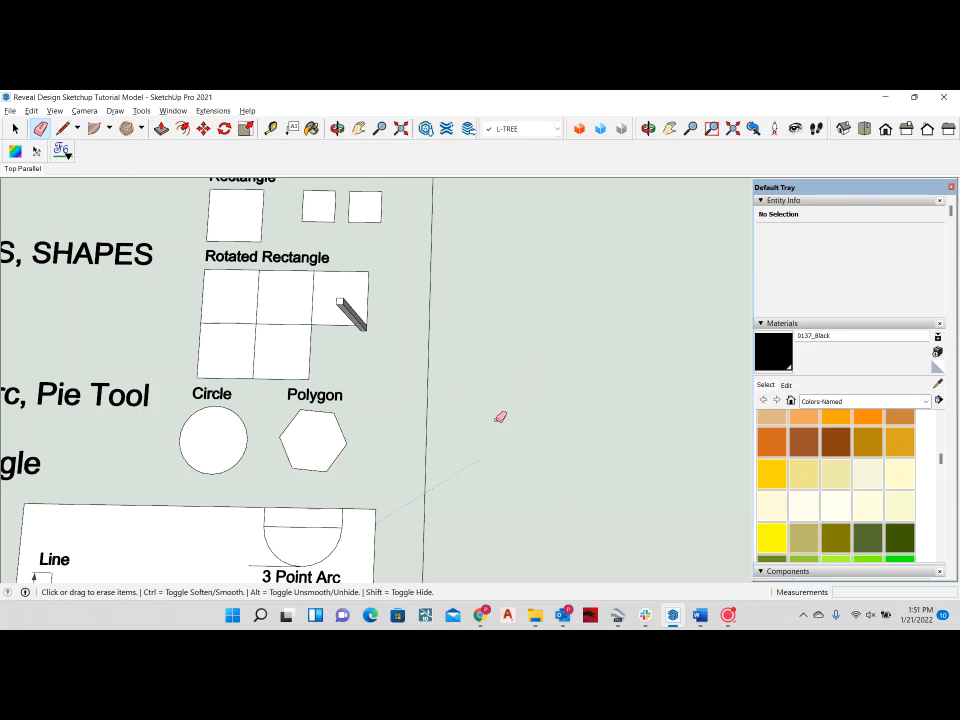
scroll(388, 441, "down", 3)
scroll(390, 440, "up", 2)
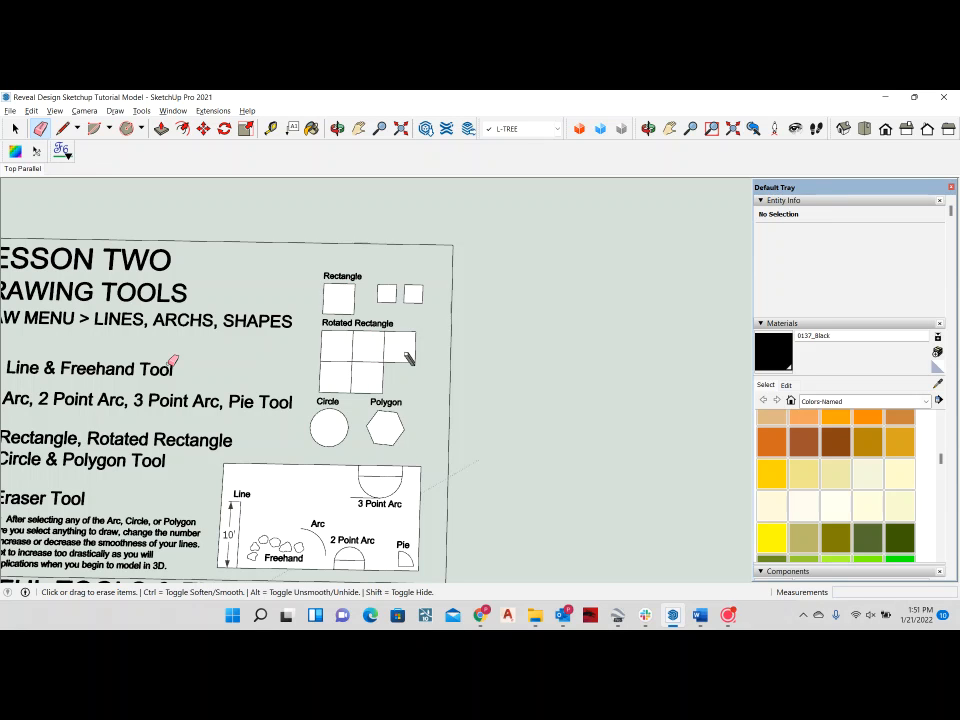
mouse_move(407, 401)
middle_mouse_down("shift")
mouse_move(467, 388)
mouse_move(514, 414)
mouse_move(484, 409)
mouse_move(488, 402)
mouse_move(489, 410)
middle_mouse_up("shift")
left_click(728, 616)
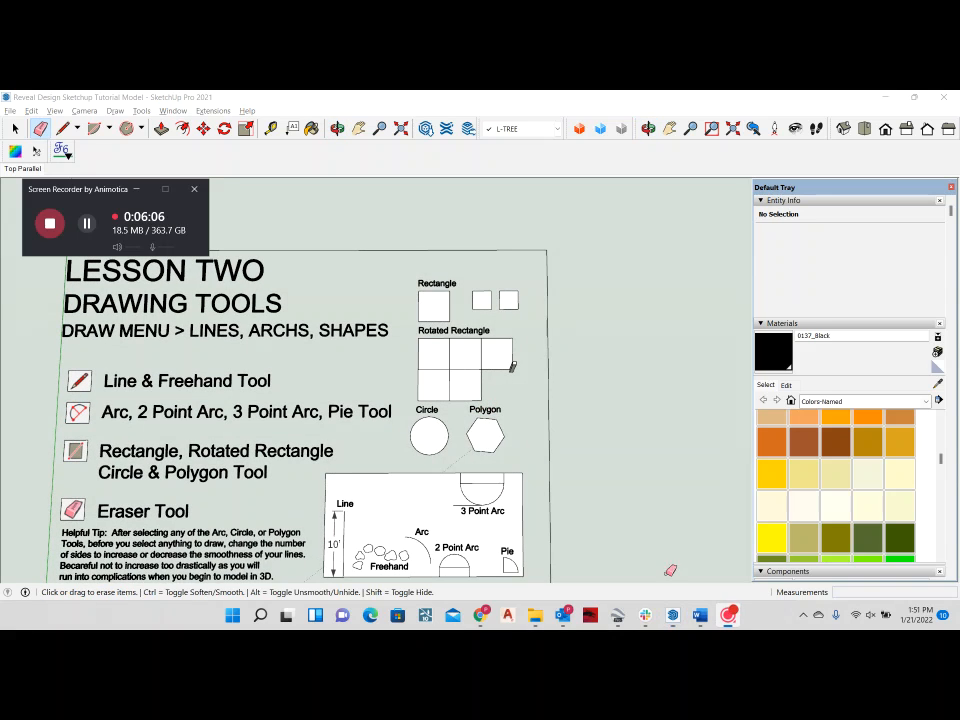